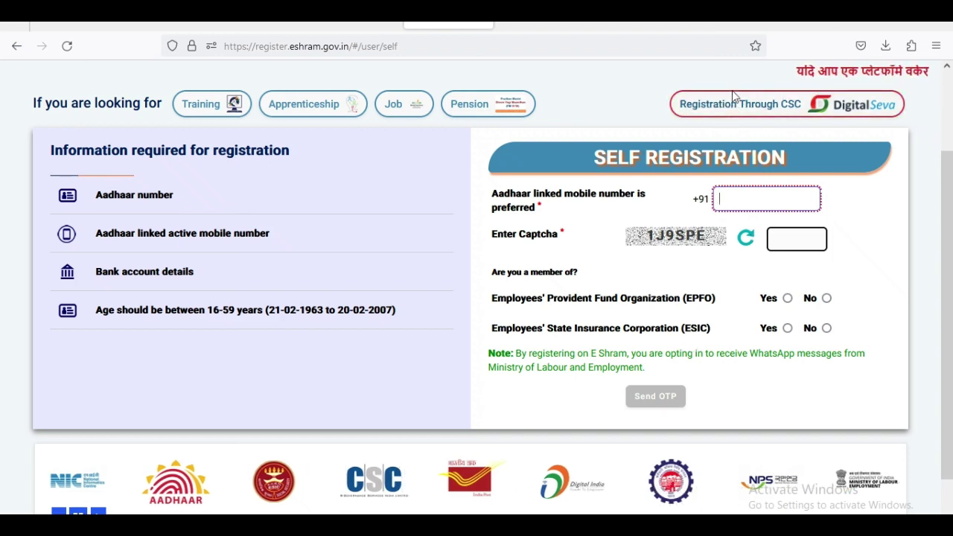
# Choose Registration Through CSC to reach the CSC operator dashboard.
pyautogui.click(790, 110)
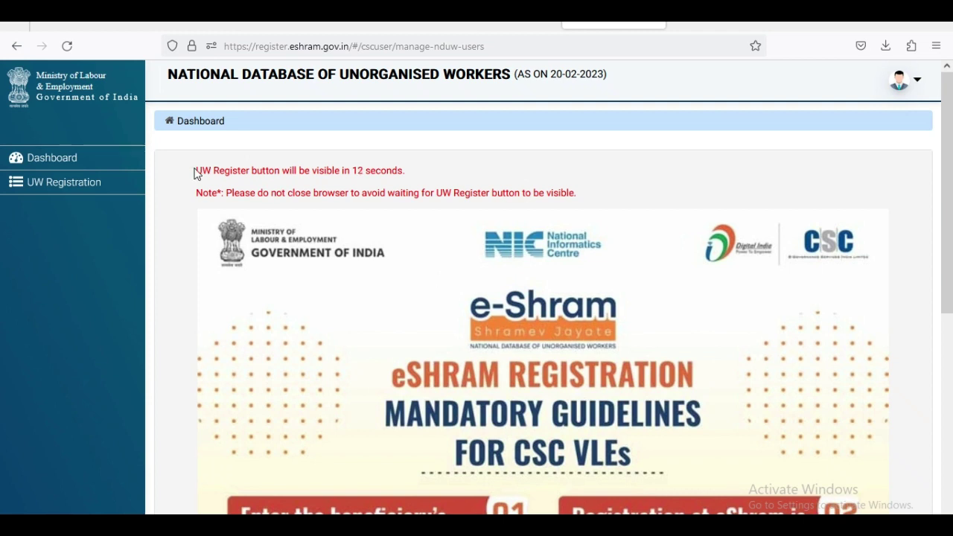
# Wait out the countdown, then open the UW Register mobile-number registration form.
pyautogui.moveTo(195, 173); pyautogui.dragTo(378, 173)
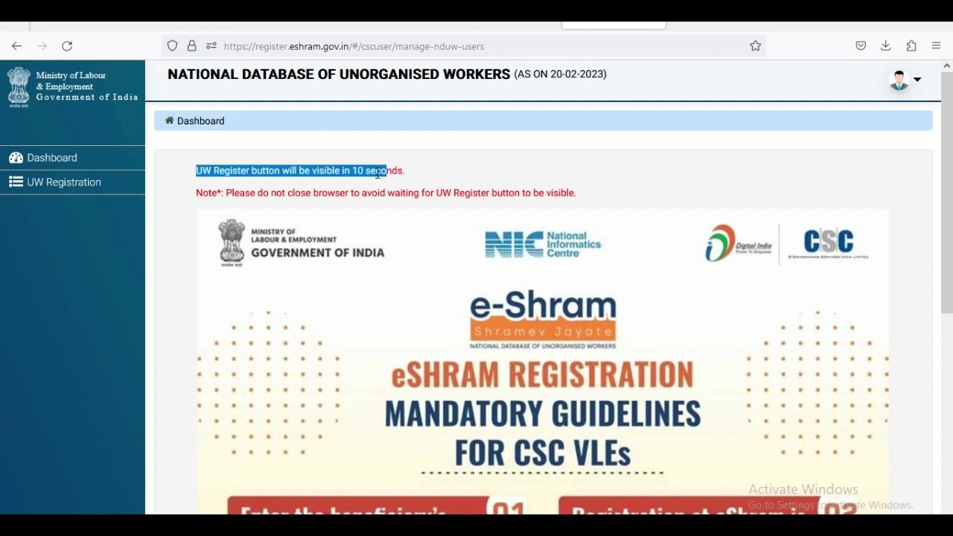
pyautogui.click(425, 170)
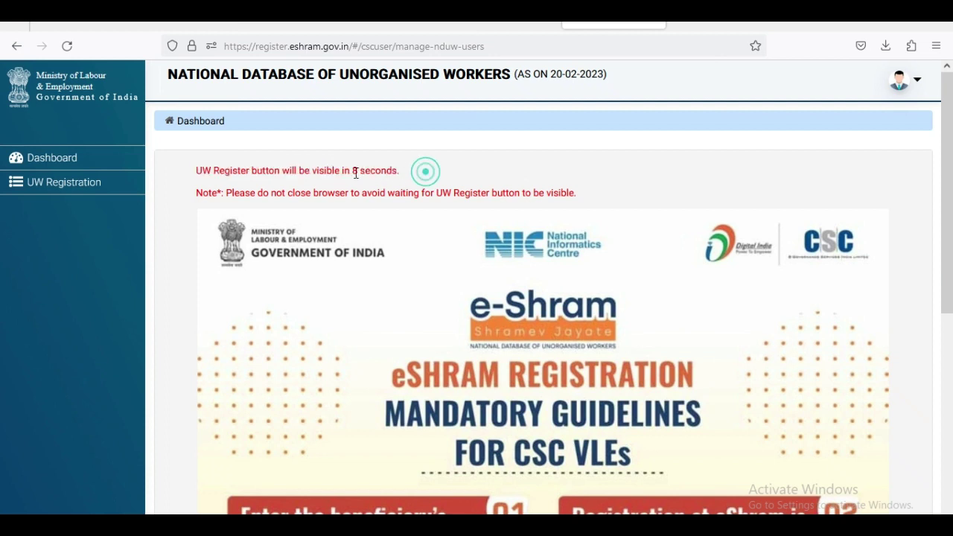
pyautogui.tripleClick(397, 169)
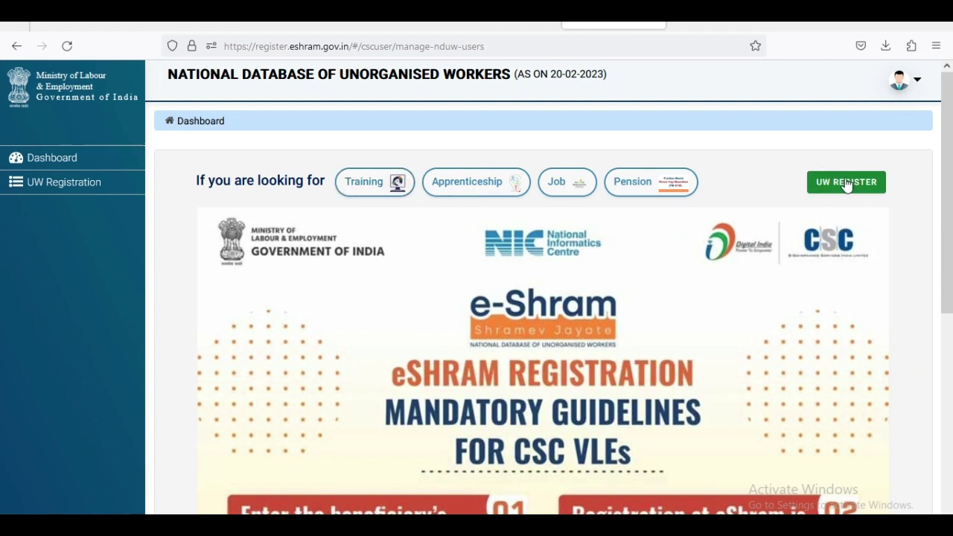
pyautogui.click(834, 186)
# Enter the worker's mobile number and captcha, answer No for EPFO and ESIC, and request an OTP.
pyautogui.click(554, 182)
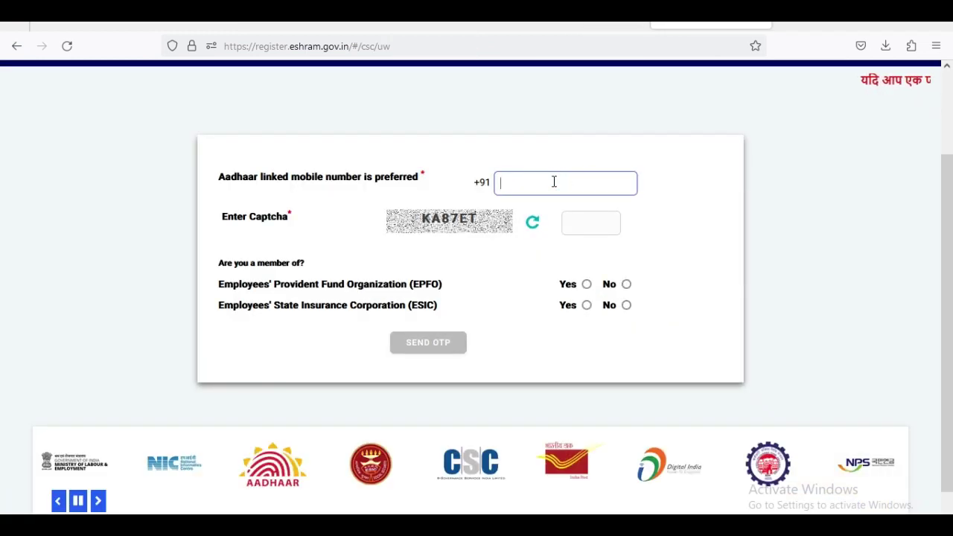
pyautogui.write('62')
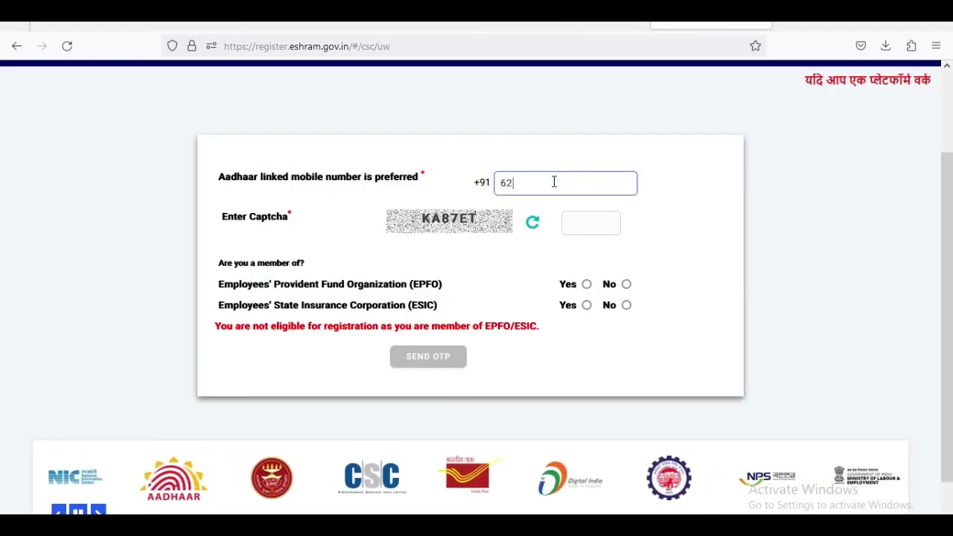
pyautogui.write('XXXXXXXX')
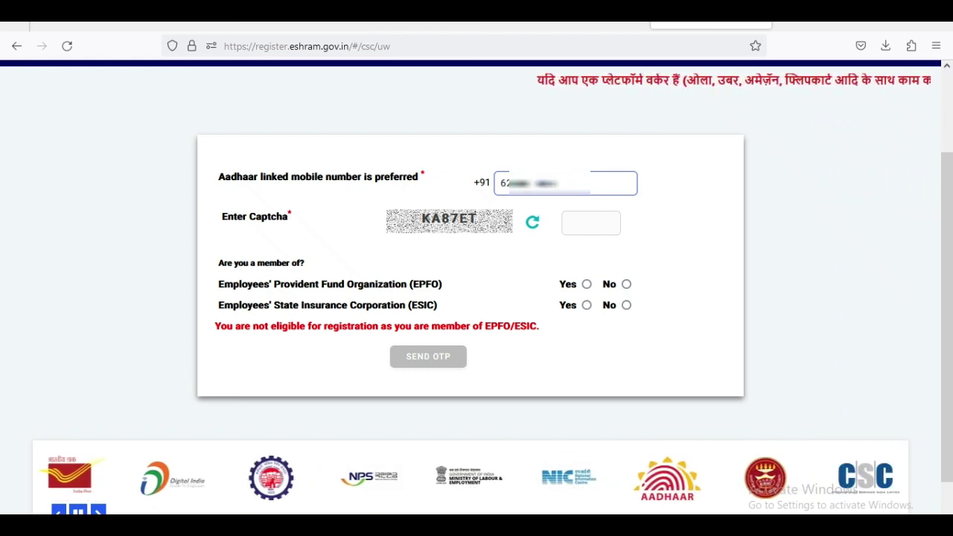
pyautogui.click(590, 223)
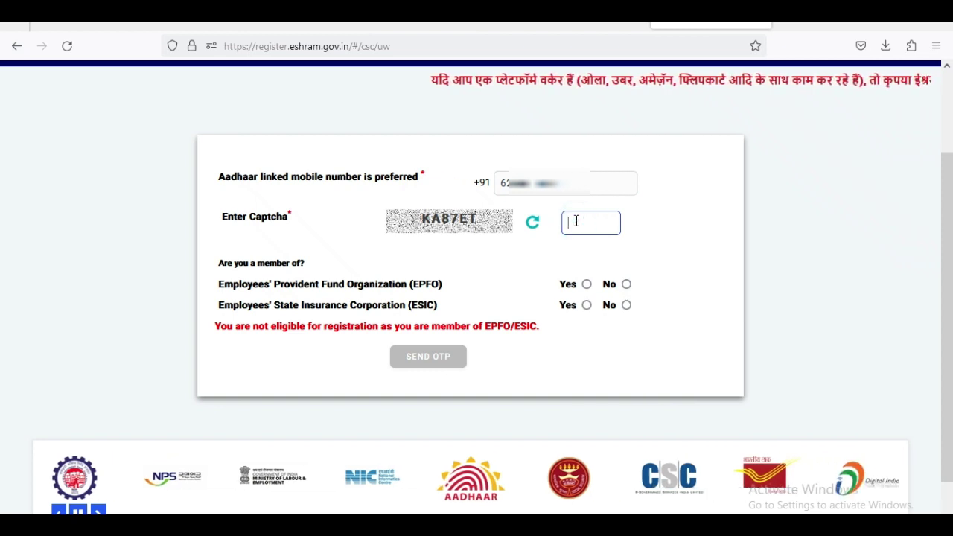
pyautogui.write('K')
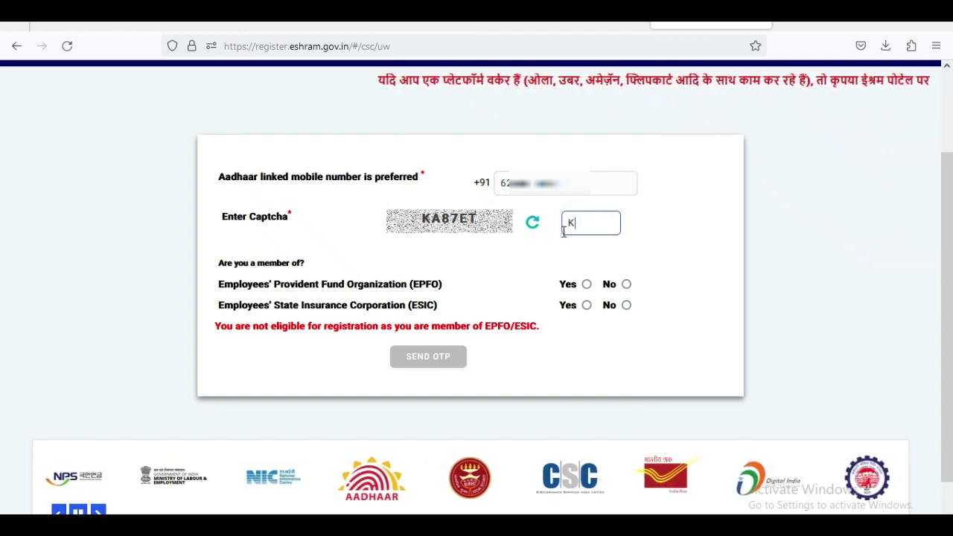
pyautogui.write('A')
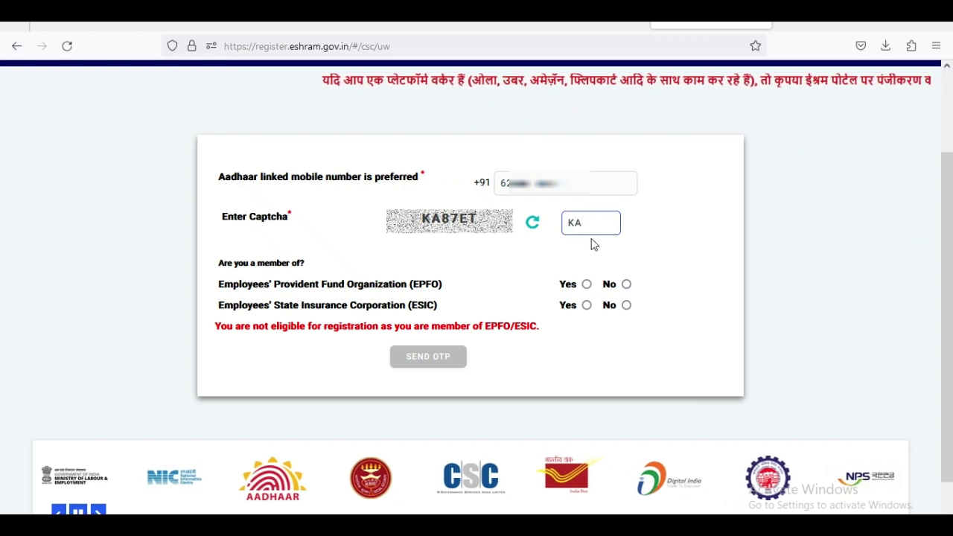
pyautogui.write('87')
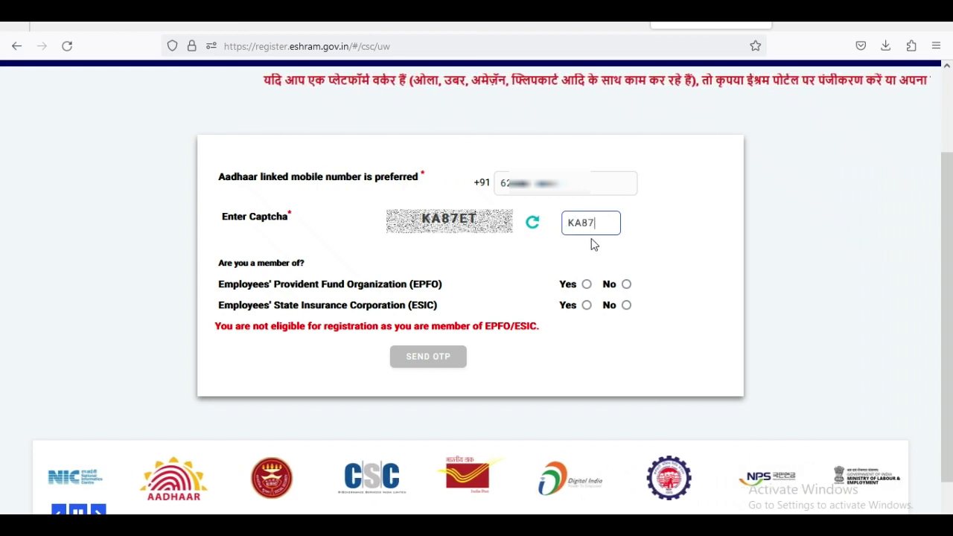
pyautogui.write('ET')
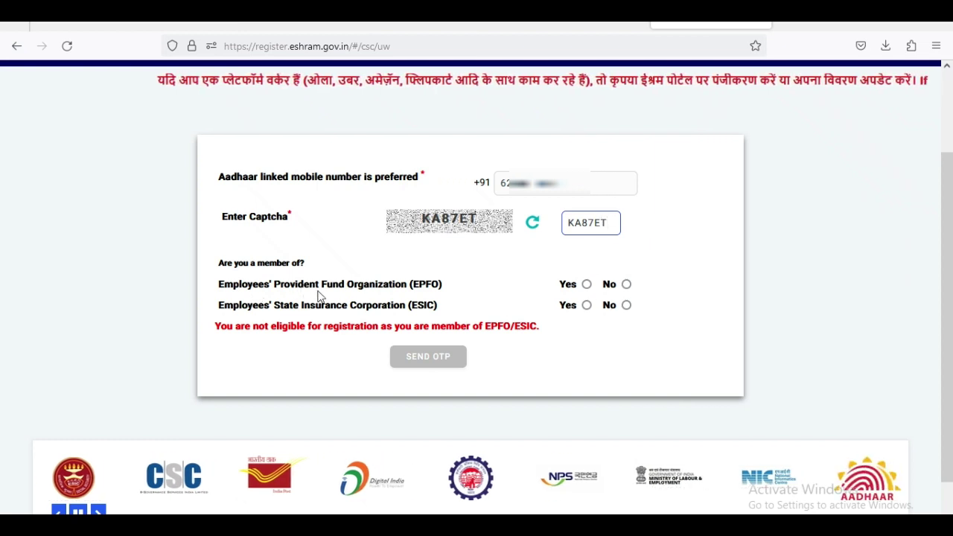
pyautogui.click(626, 284)
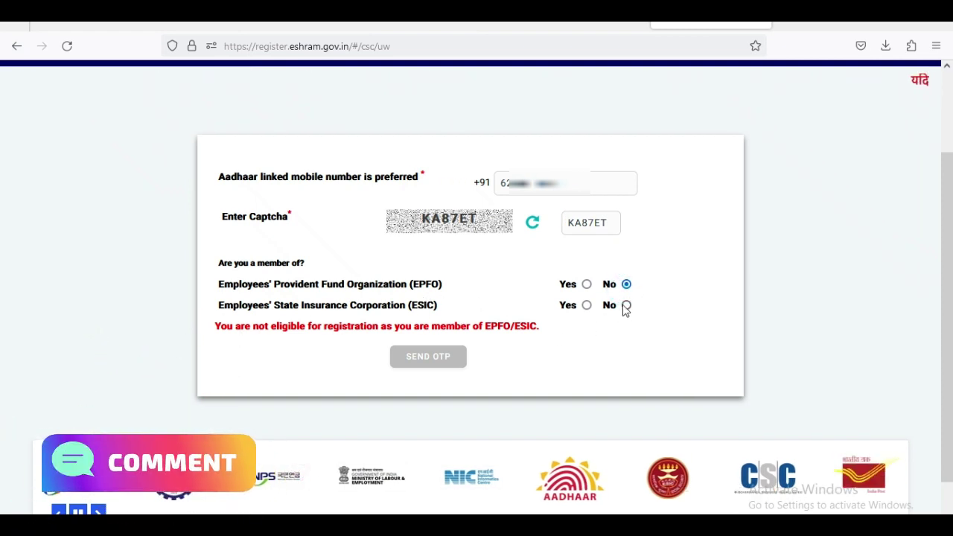
pyautogui.click(626, 305)
pyautogui.click(422, 352)
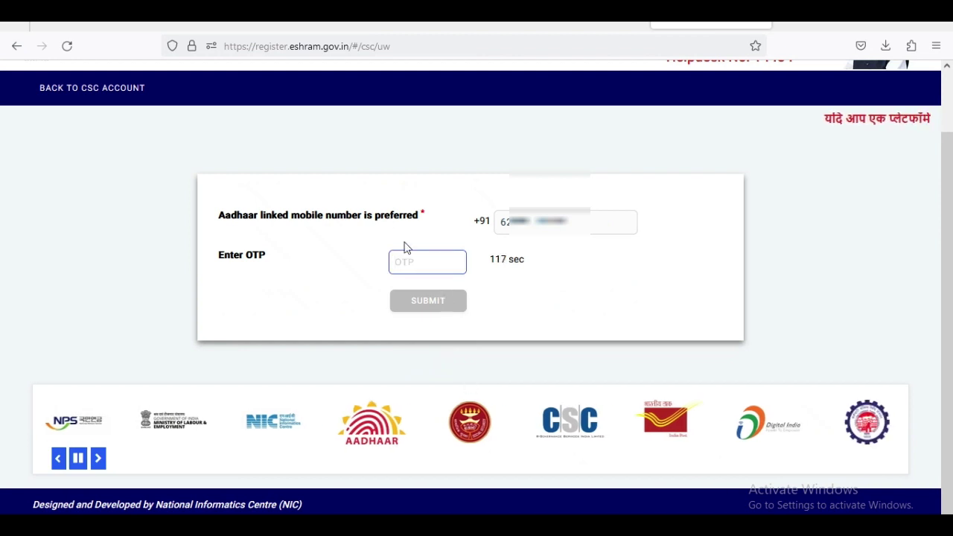
# Enter the received OTP and submit it for verification.
pyautogui.click(418, 261)
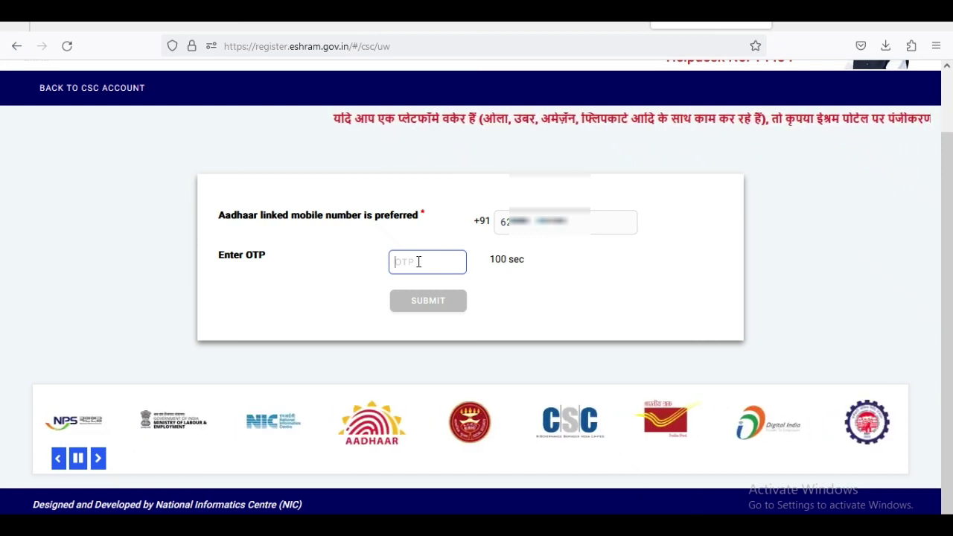
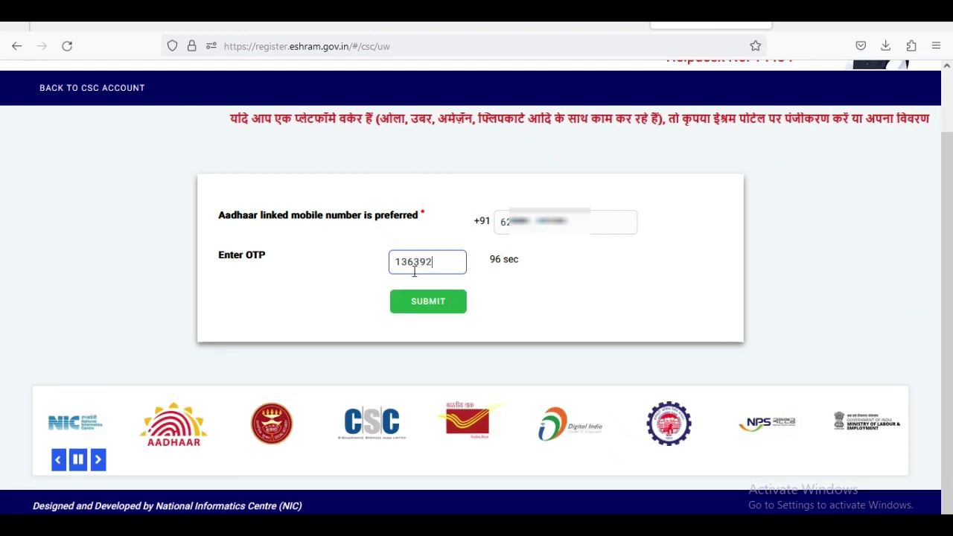
pyautogui.click(429, 313)
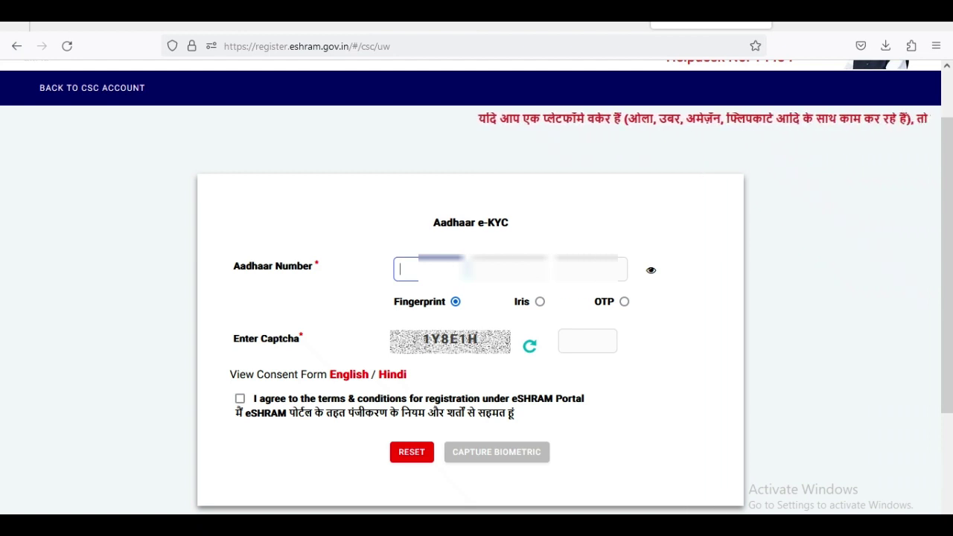
# Paste the Aadhaar number, enter the captcha, accept the terms and capture the fingerprint.
pyautogui.hotkey('ctrl', 'v')
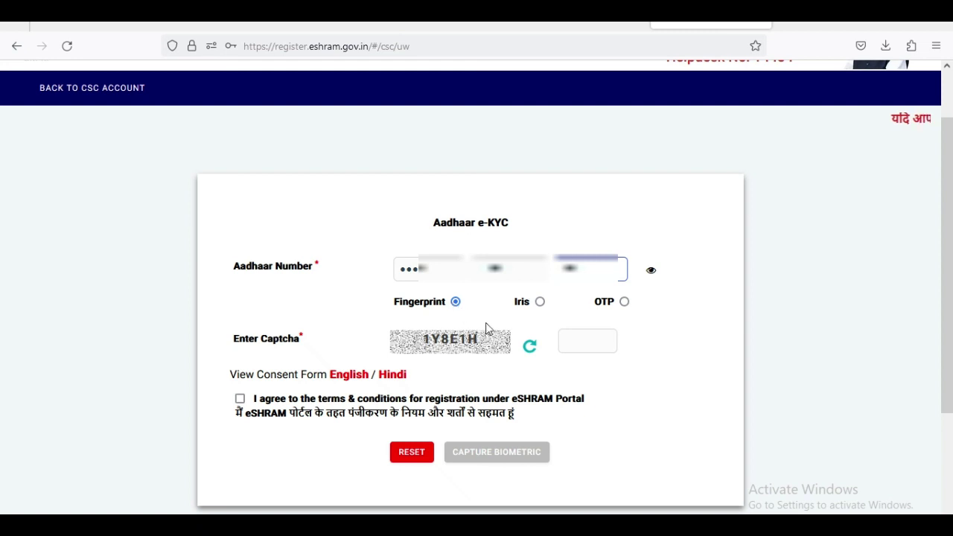
pyautogui.click(570, 345)
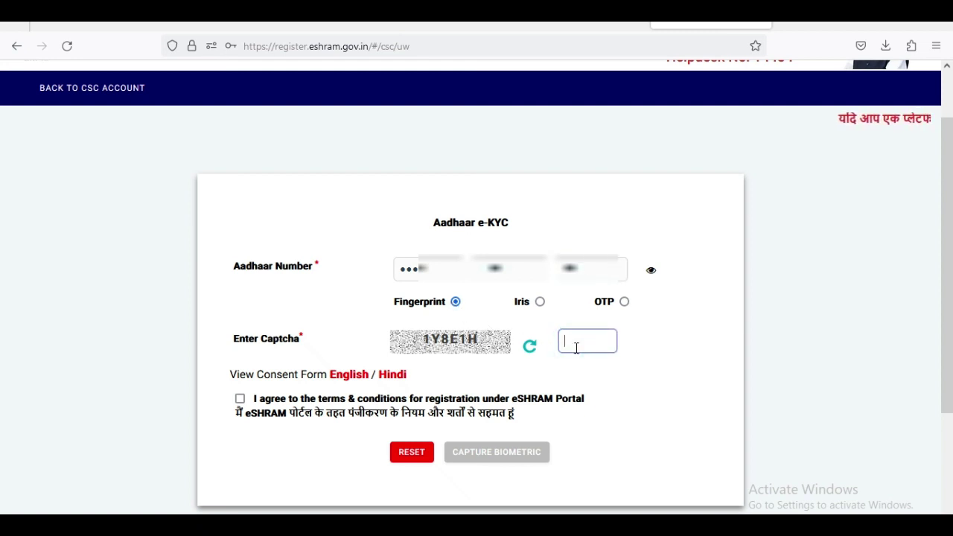
pyautogui.write('1Y8E1H')
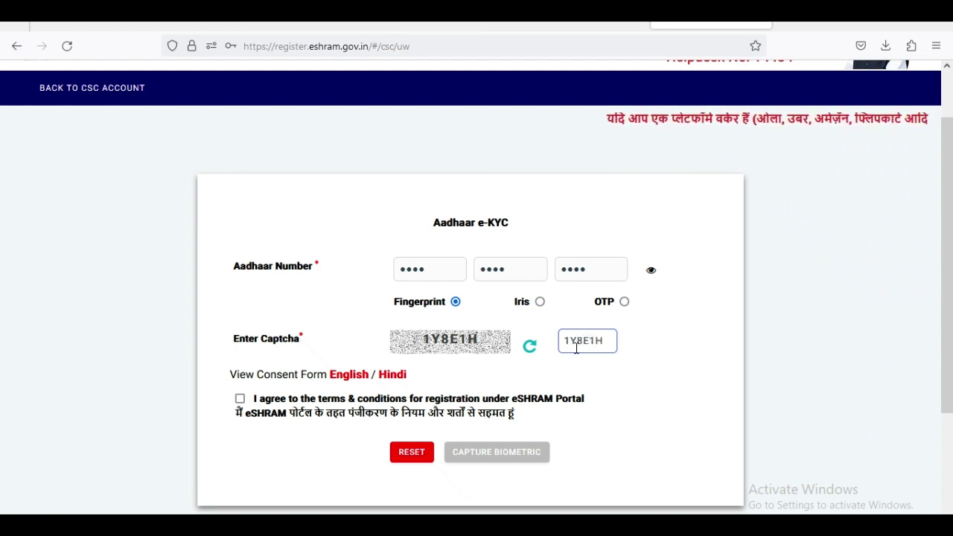
pyautogui.click(239, 399)
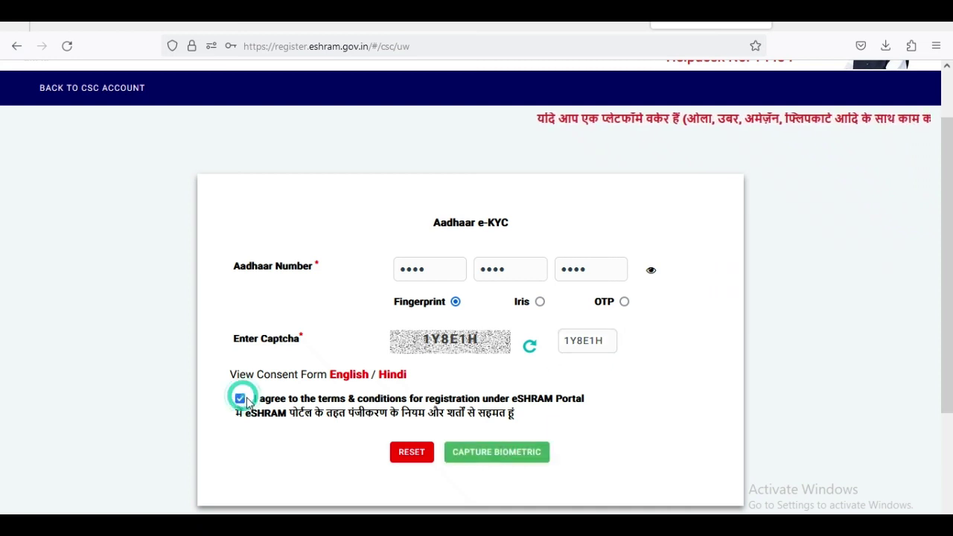
pyautogui.click(505, 459)
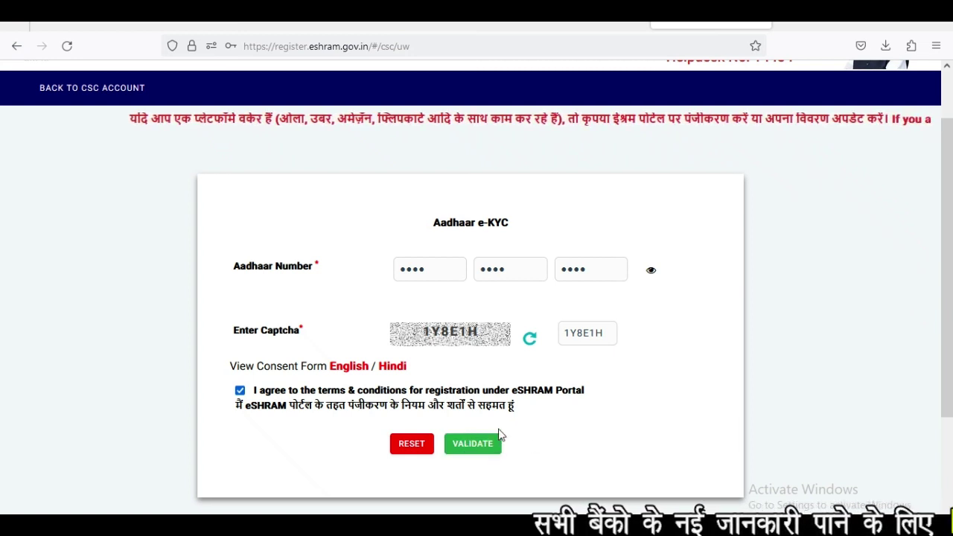
# Validate the Aadhaar e-KYC, dismiss both alerts, and validate again to load the Aadhaar particulars.
pyautogui.click(481, 454)
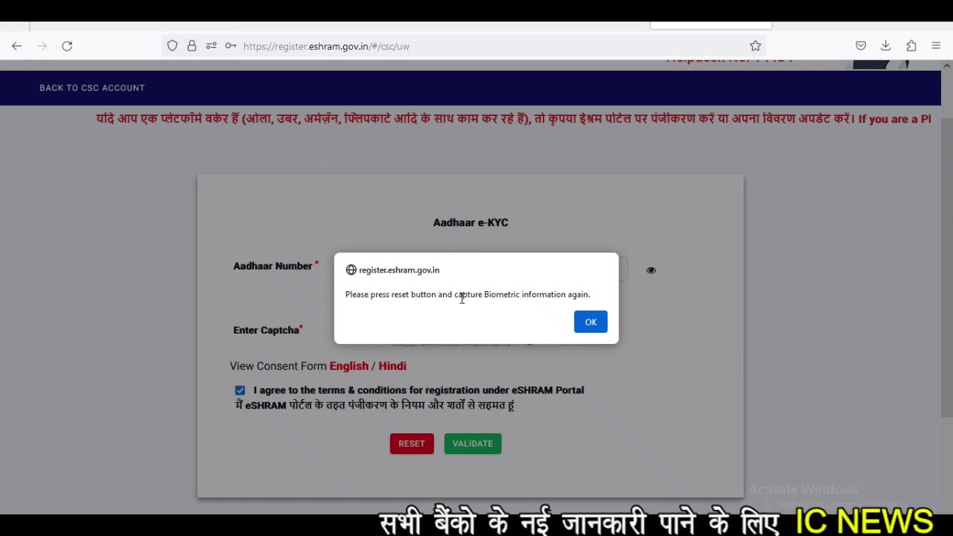
pyautogui.click(597, 325)
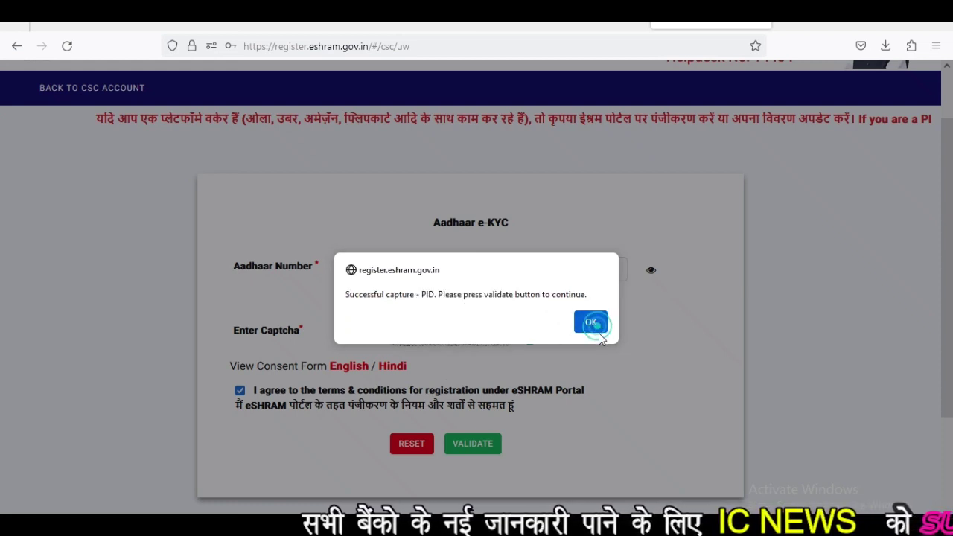
pyautogui.click(591, 322)
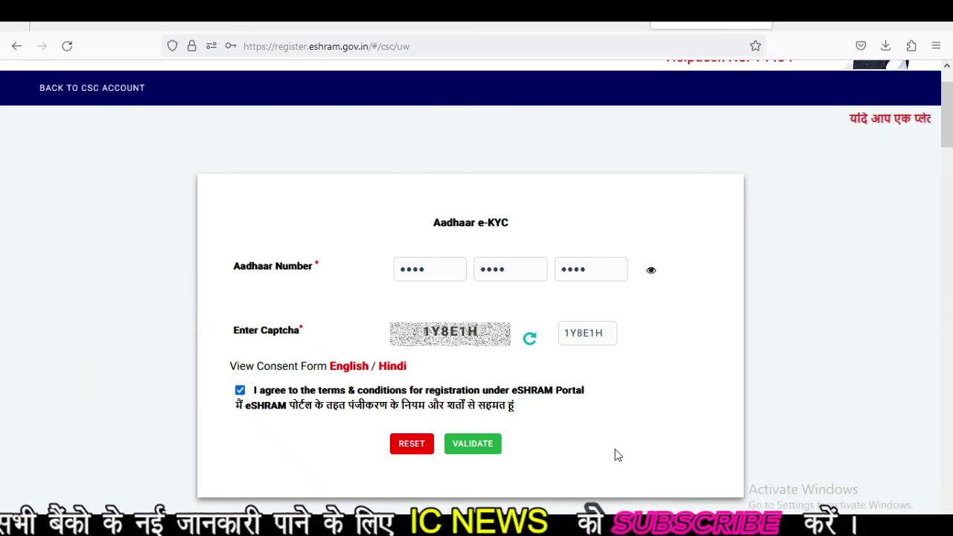
pyautogui.click(484, 442)
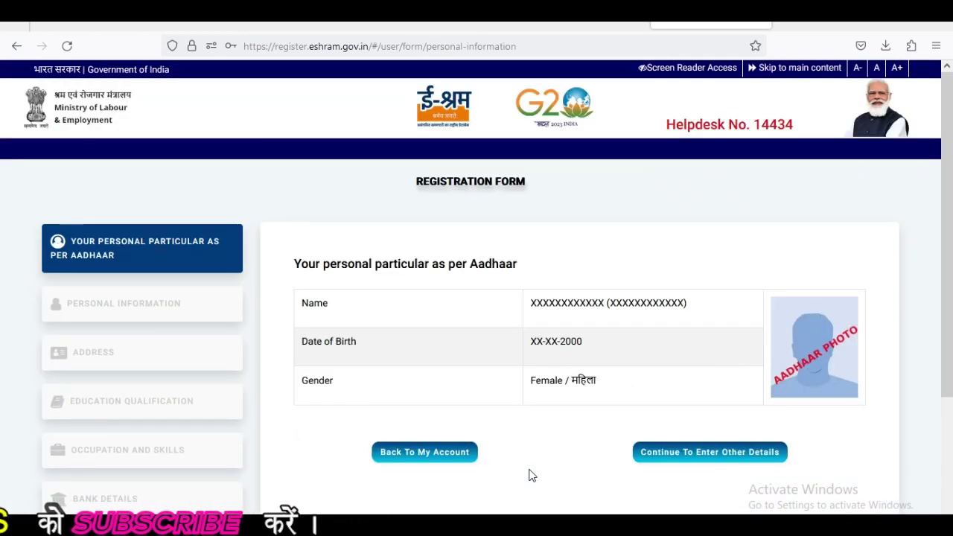
# Continue from the Aadhaar particulars (2000 birth year, Female) to the Personal Information form.
pyautogui.scroll(-2, 568, 319)
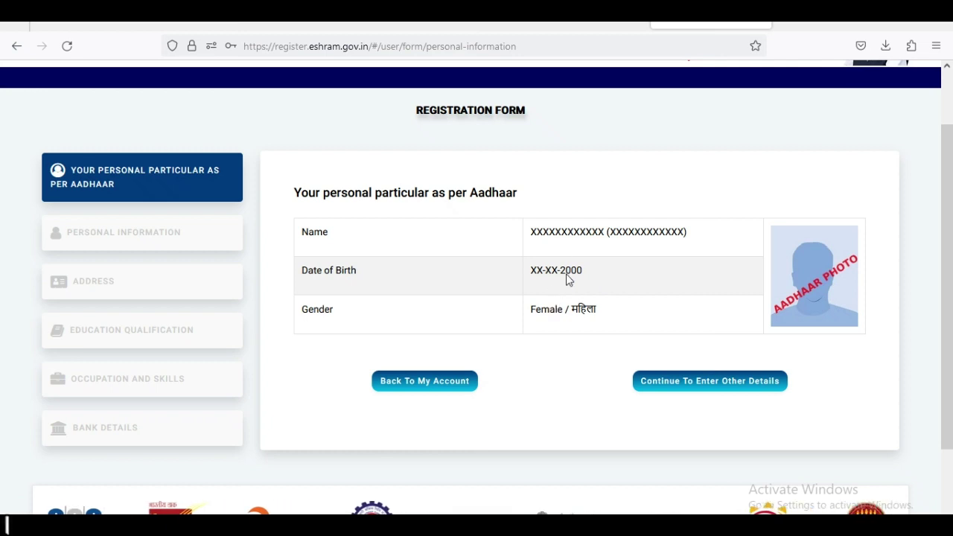
pyautogui.click(685, 387)
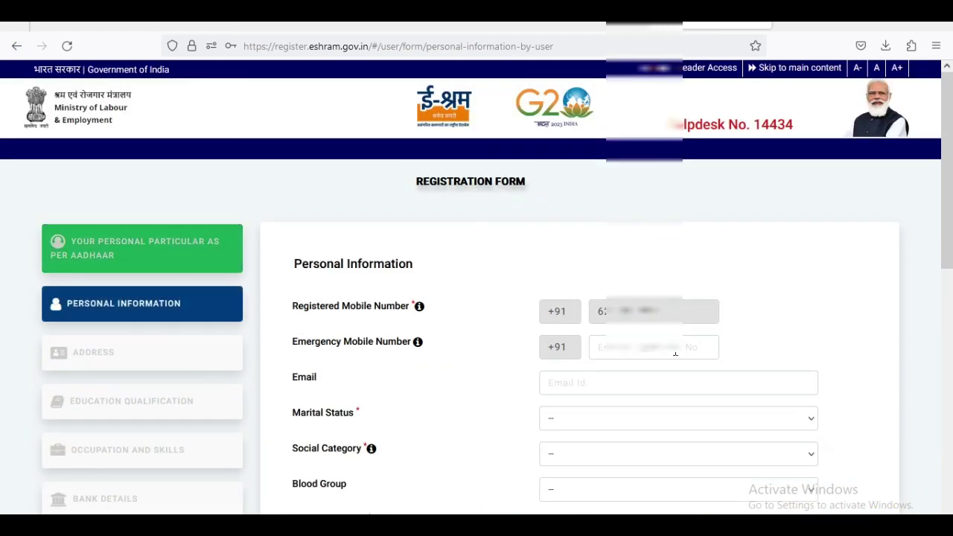
# Set marital status to Never married and enter the father's name.
pyautogui.scroll(-2, 675, 353)
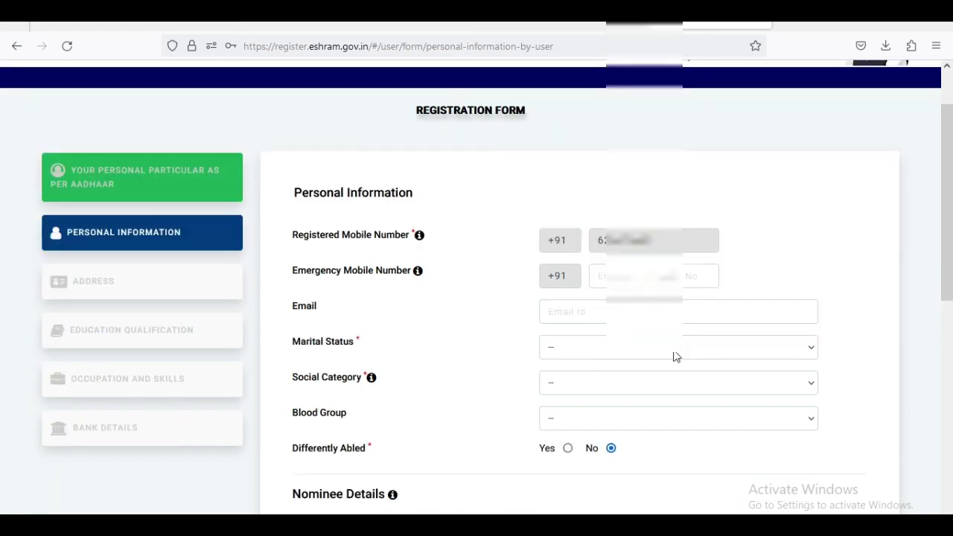
pyautogui.click(591, 348)
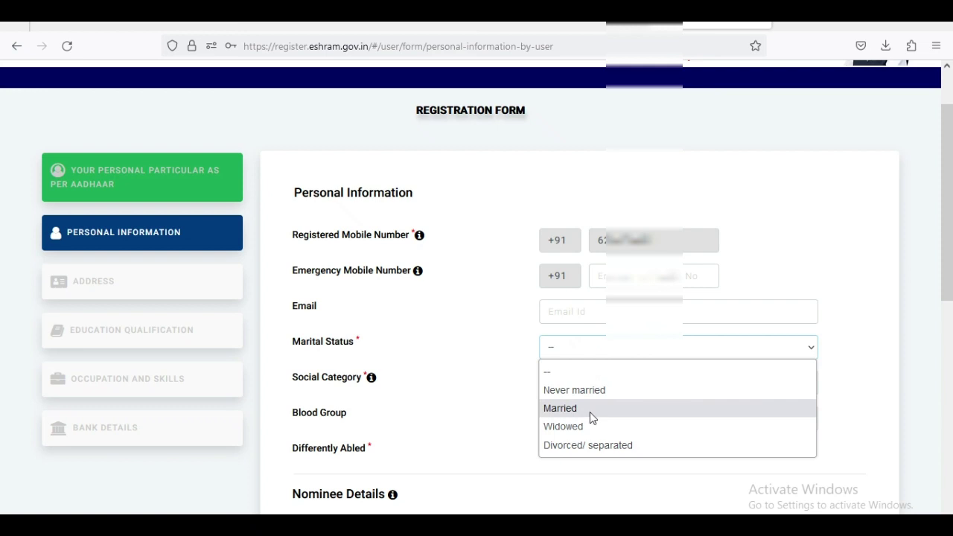
pyautogui.click(605, 390)
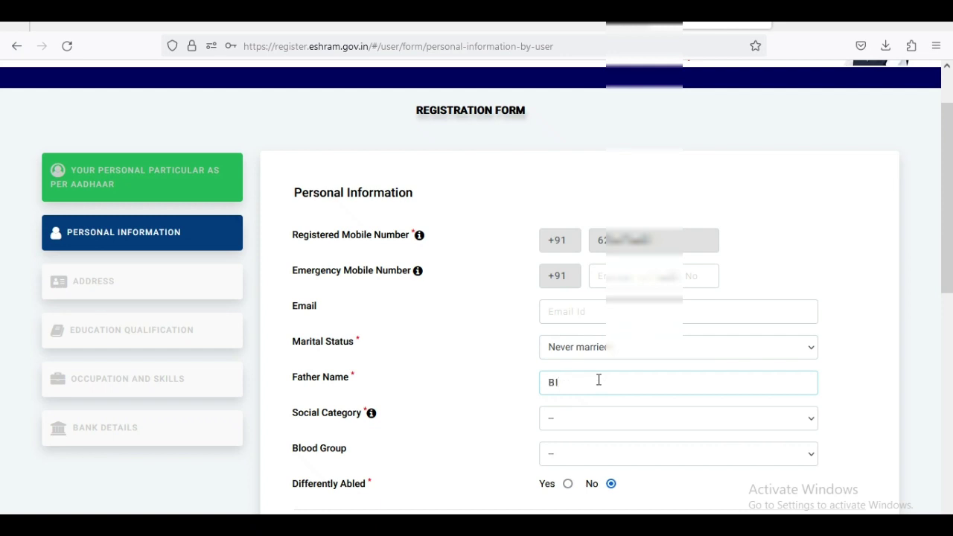
pyautogui.click(598, 380)
pyautogui.write('Bl')
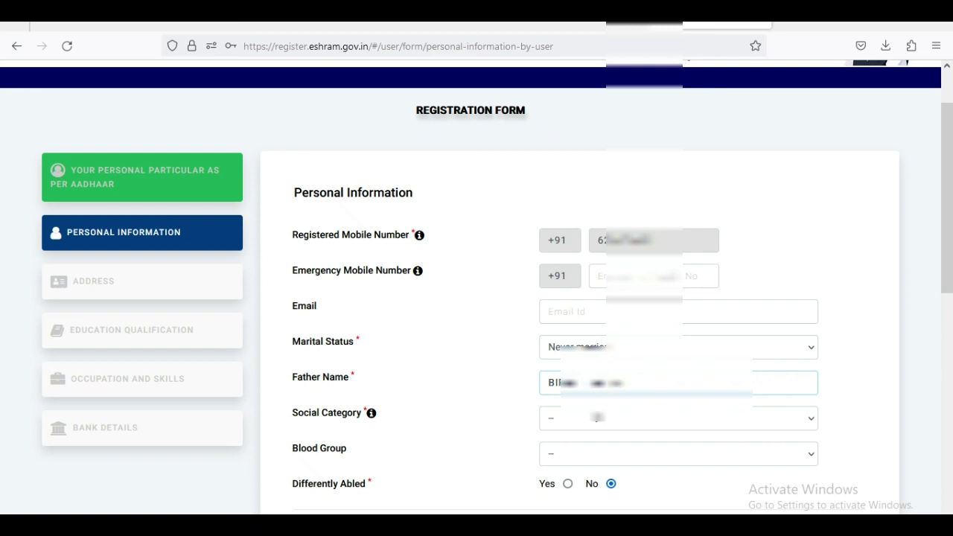
# Set the social category to ST and bring up the Blood Group list further down.
pyautogui.click(575, 426)
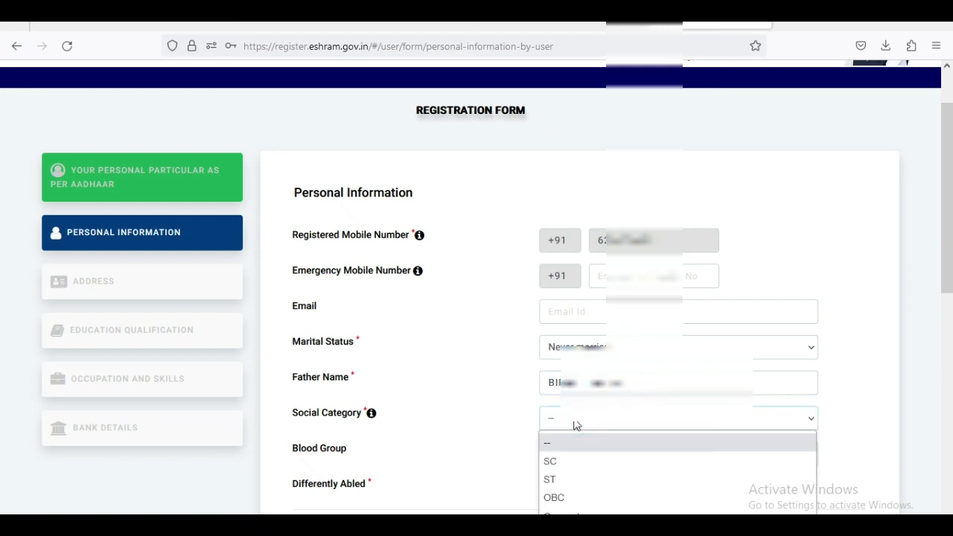
pyautogui.click(550, 478)
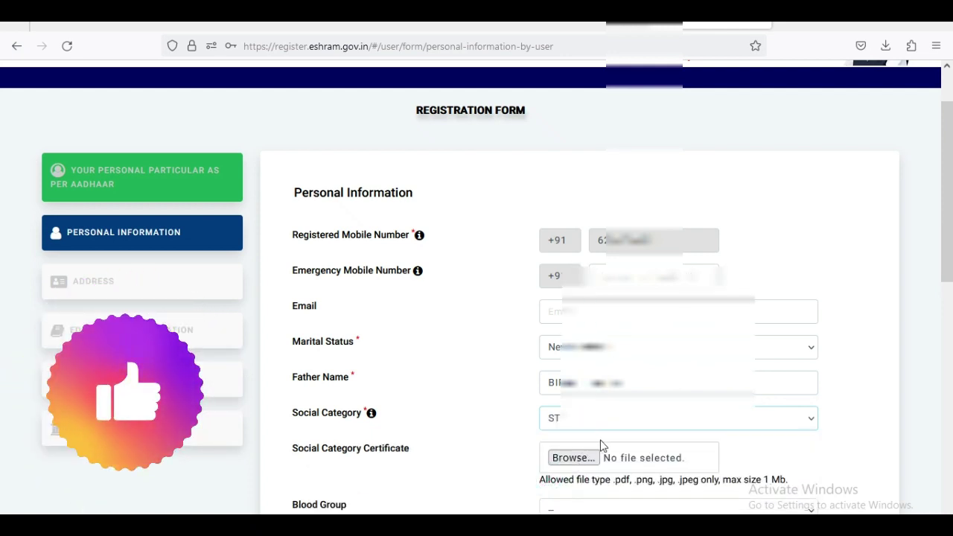
pyautogui.moveTo(947, 276); pyautogui.dragTo(0, 282)
pyautogui.scroll(-1, 2, 266)
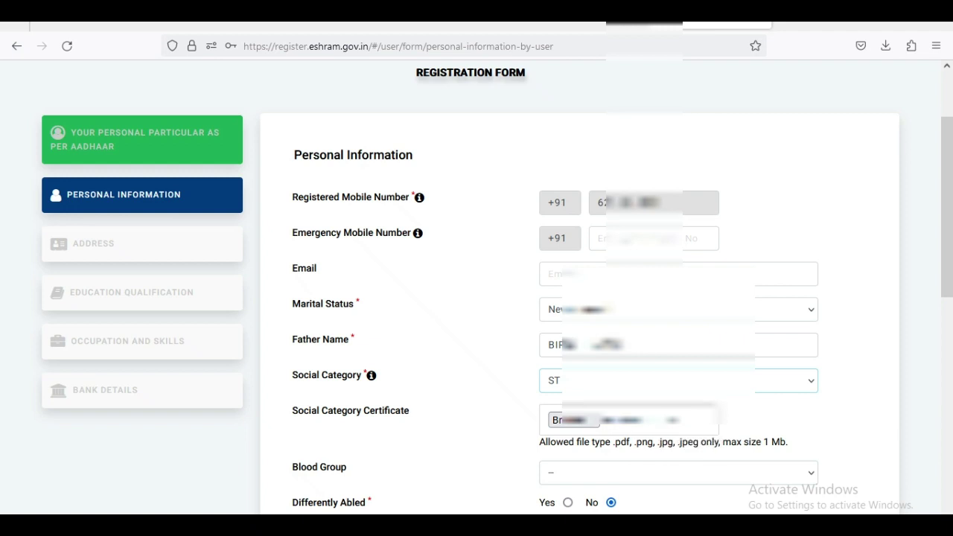
pyautogui.scroll(-2, 2, 238)
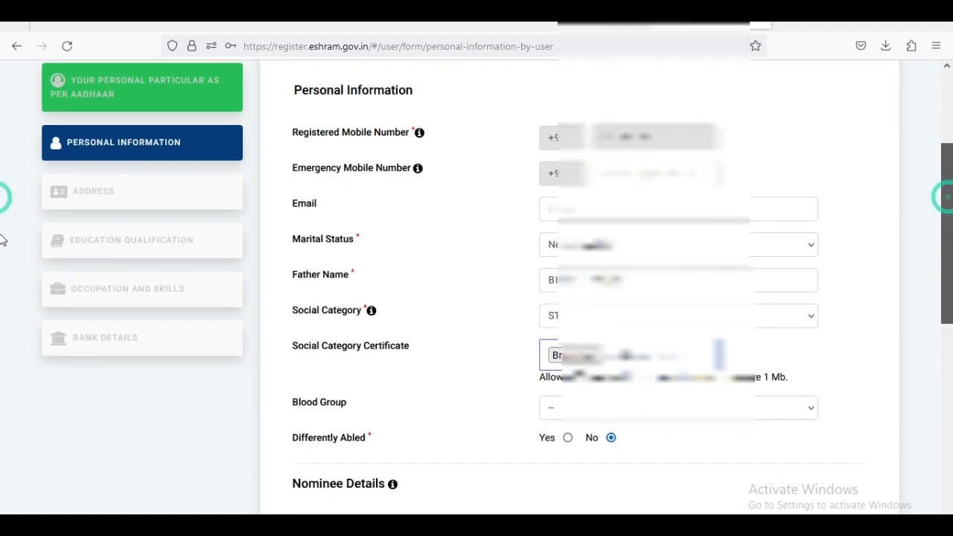
pyautogui.scroll(-3, 2, 238)
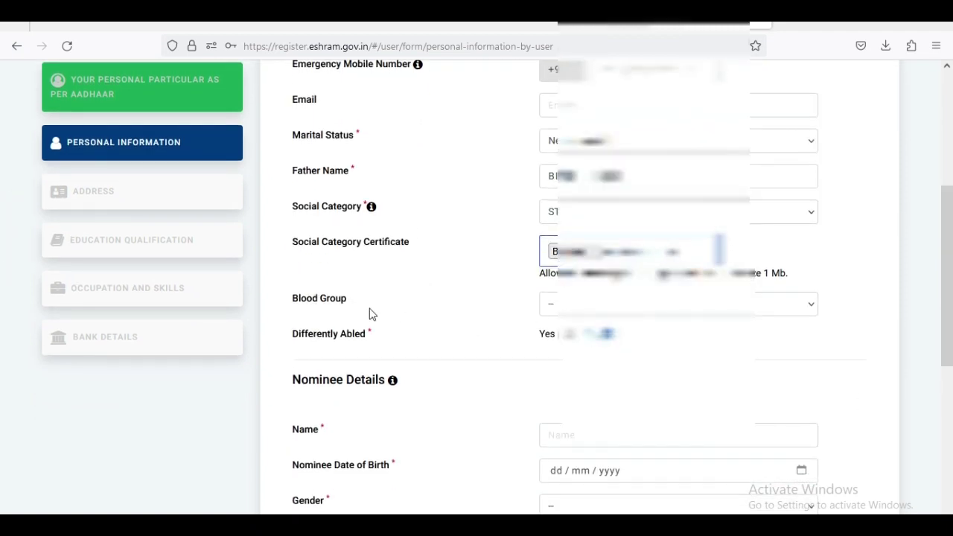
pyautogui.scroll(-5, 4, 279)
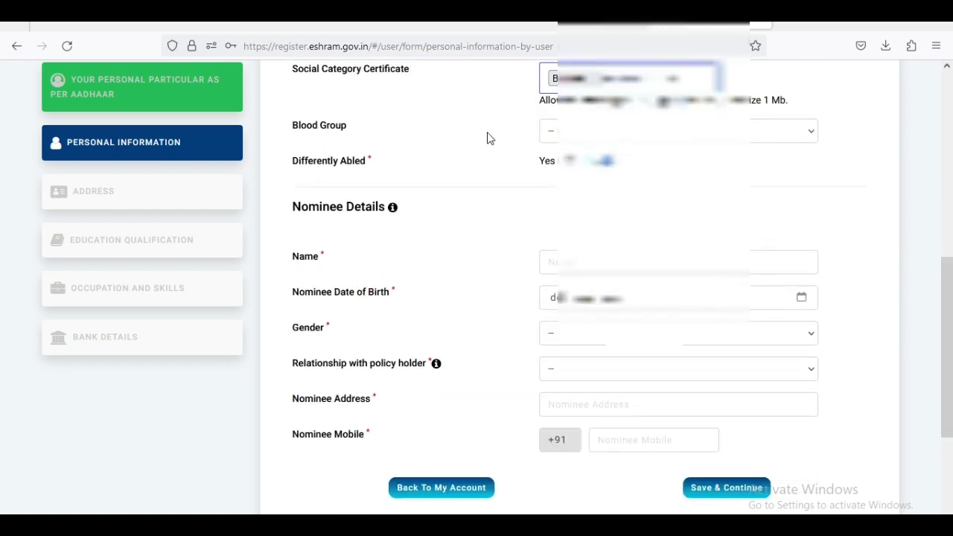
pyautogui.click(607, 131)
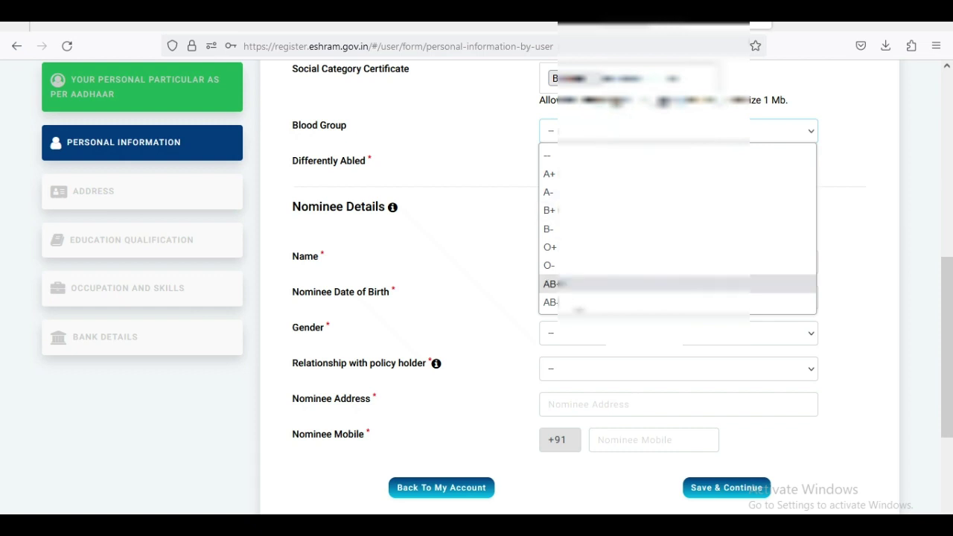
# Leave Blood Group blank, set disability type to Physically Handicapped, and open the sub category list.
pyautogui.click(563, 155)
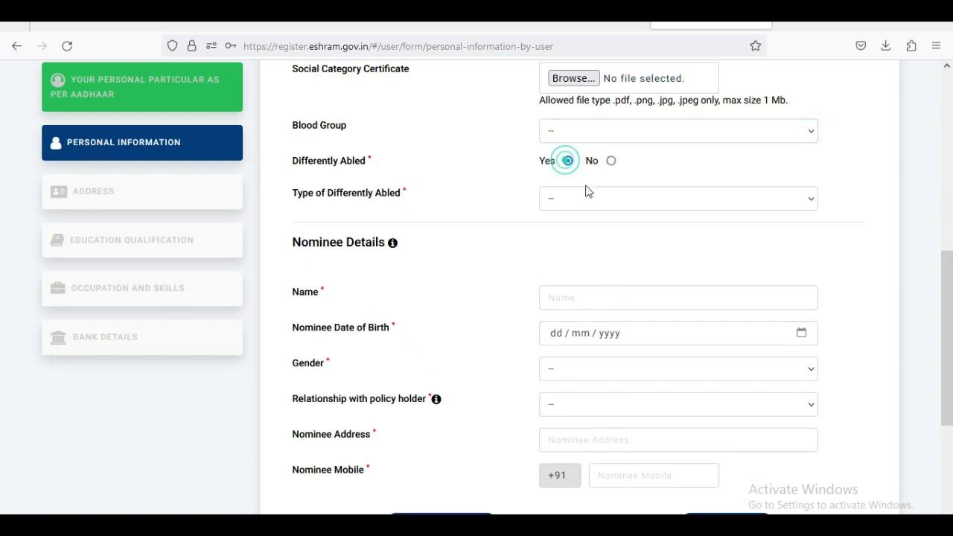
pyautogui.click(574, 200)
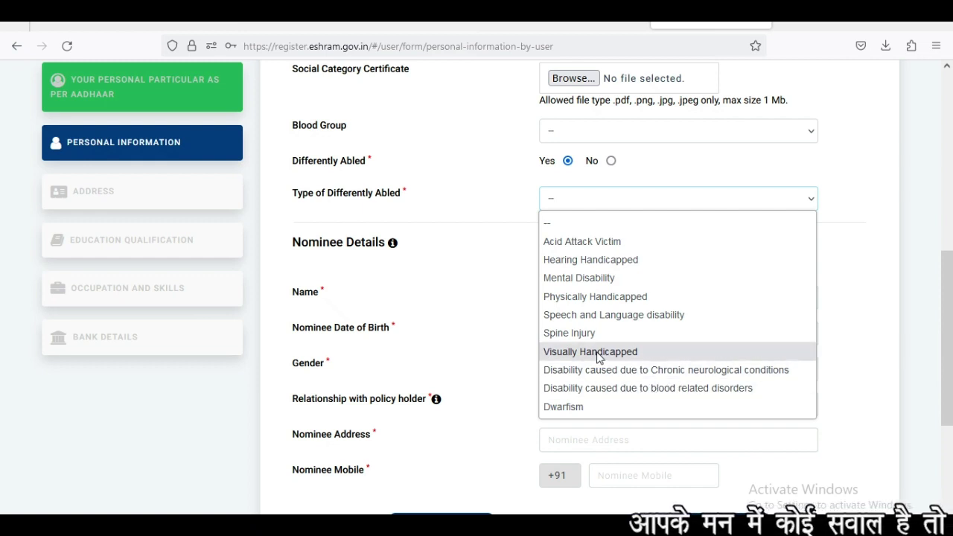
pyautogui.click(586, 296)
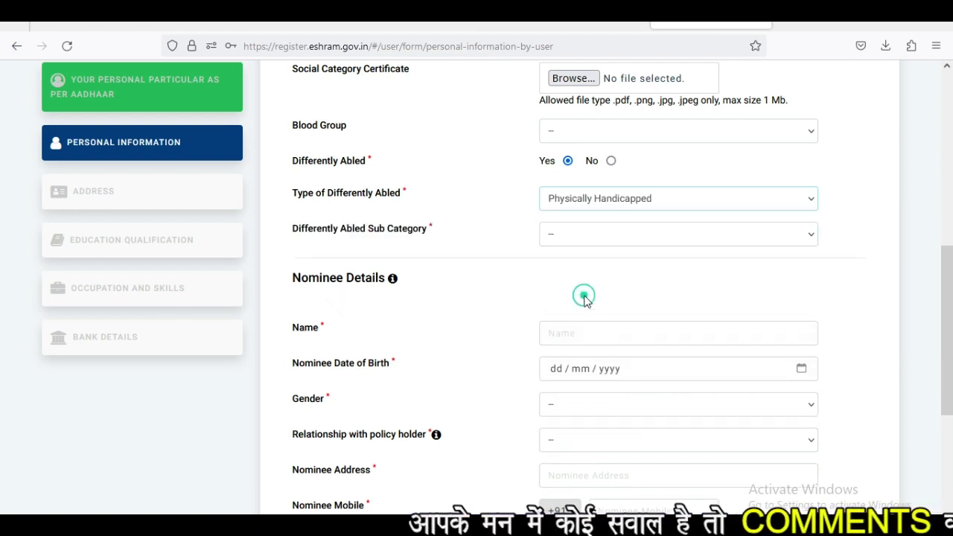
pyautogui.click(595, 242)
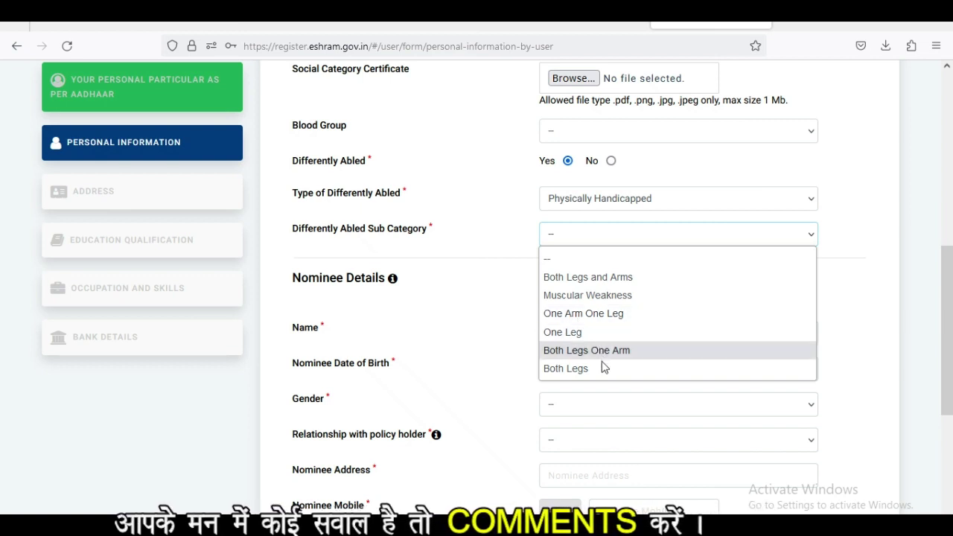
# Set the disability sub category to One Leg and enter the nominee's name.
pyautogui.click(578, 334)
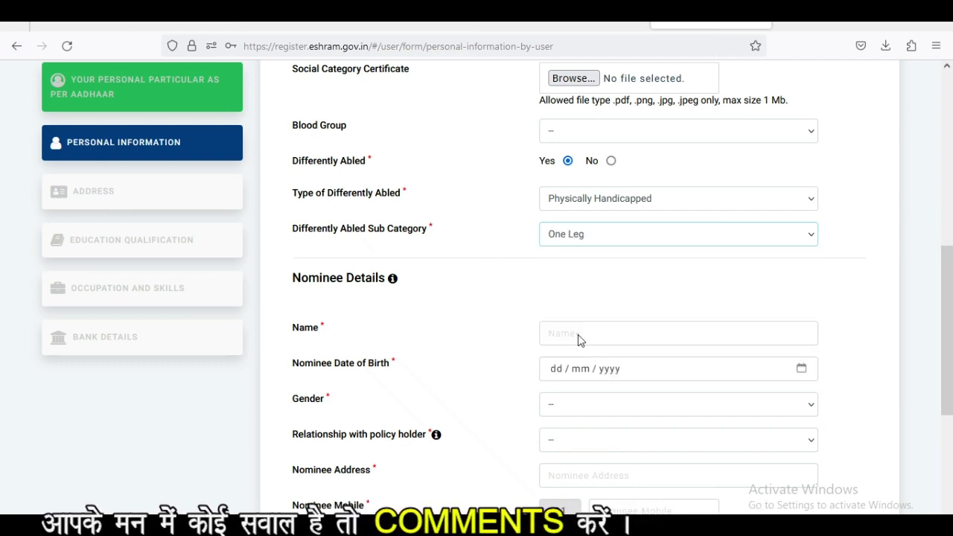
pyautogui.click(597, 337)
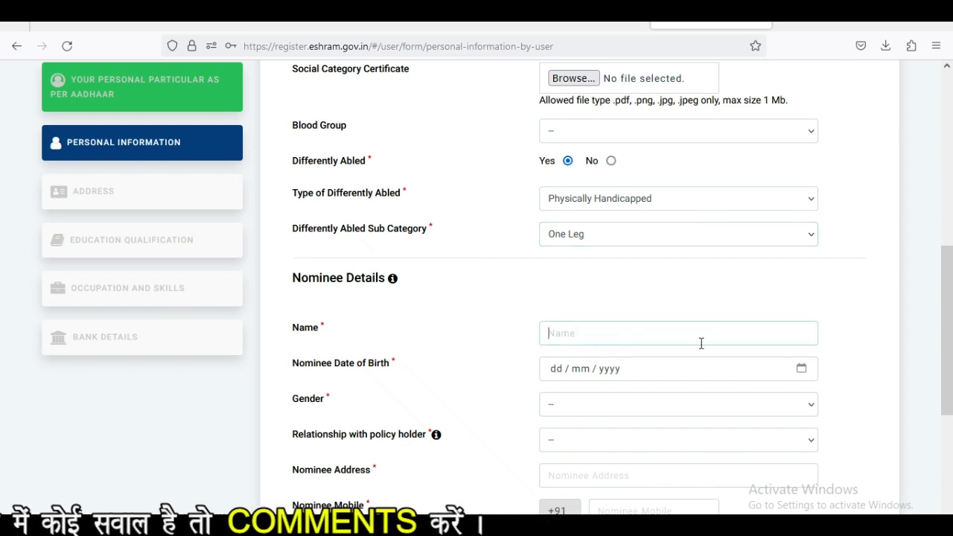
pyautogui.moveTo(950, 331); pyautogui.dragTo(950, 396)
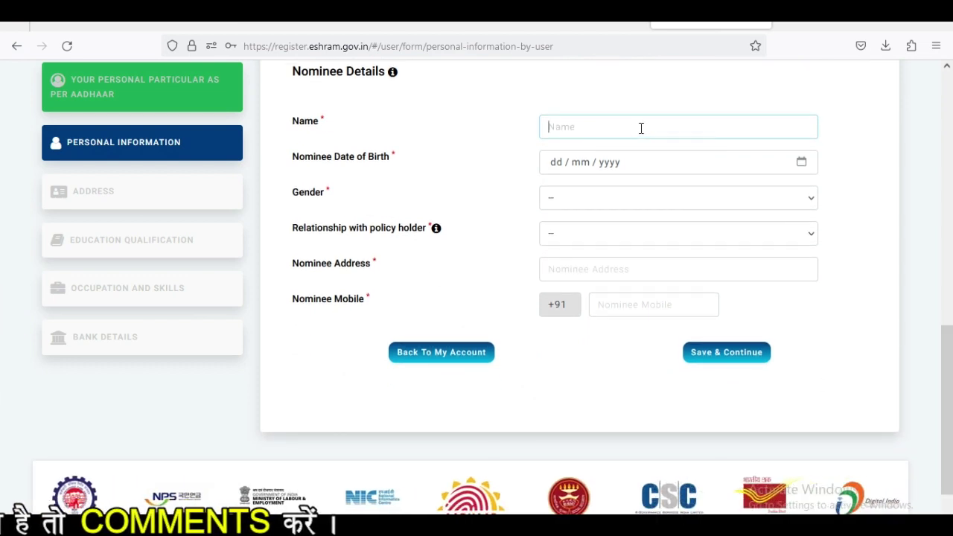
pyautogui.click(597, 133)
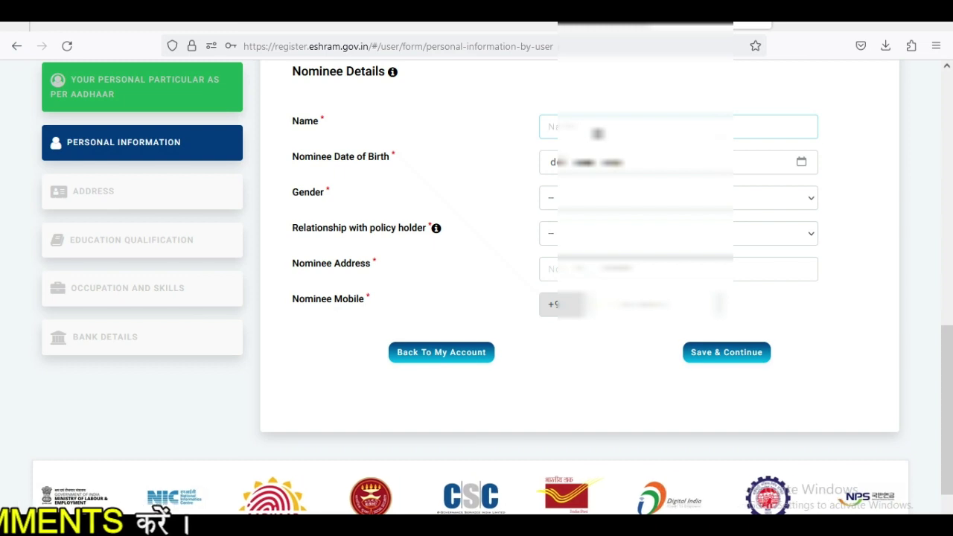
pyautogui.write('Bh')
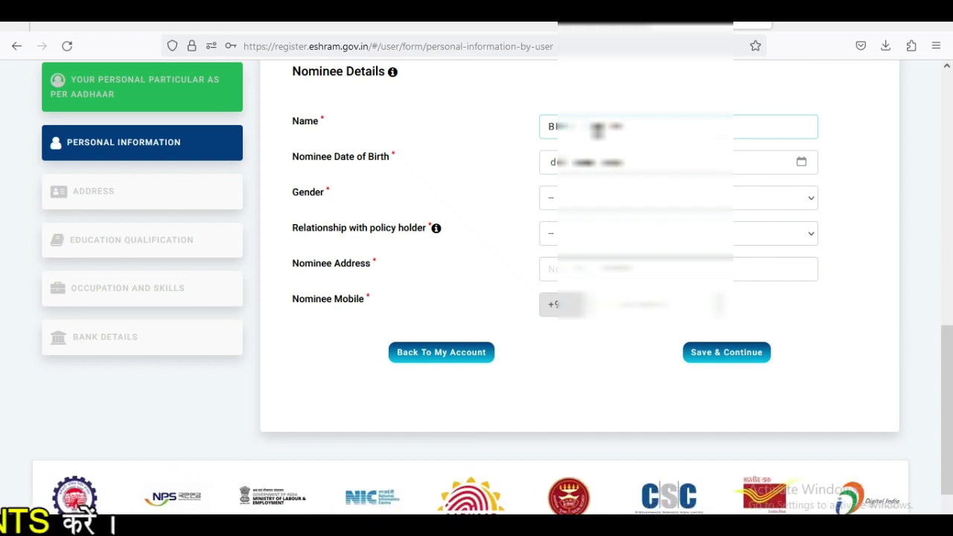
# Give the nominee a birth date, Male gender and Father as relationship.
pyautogui.click(800, 162)
pyautogui.scroll(-3, 633, 260)
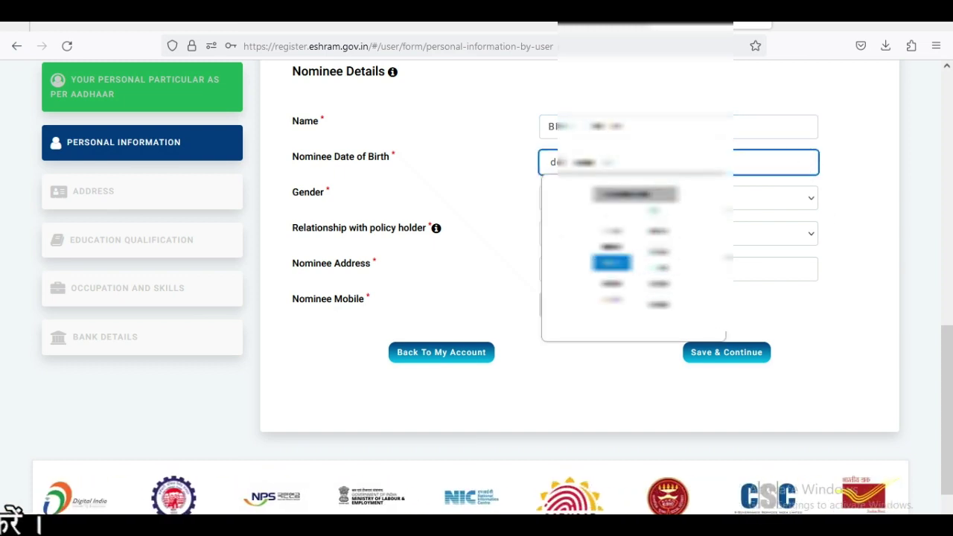
pyautogui.scroll(-3, 611, 265)
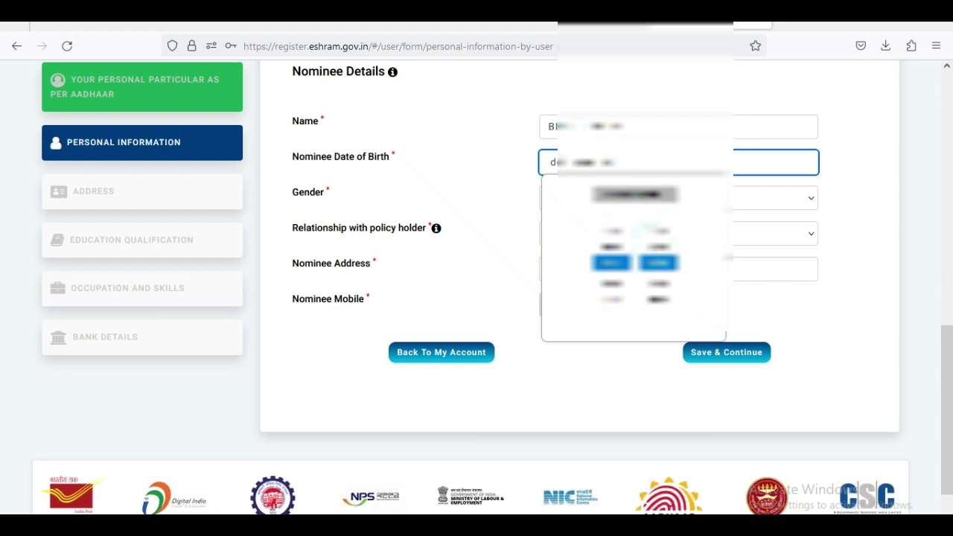
pyautogui.click(612, 264)
pyautogui.click(618, 283)
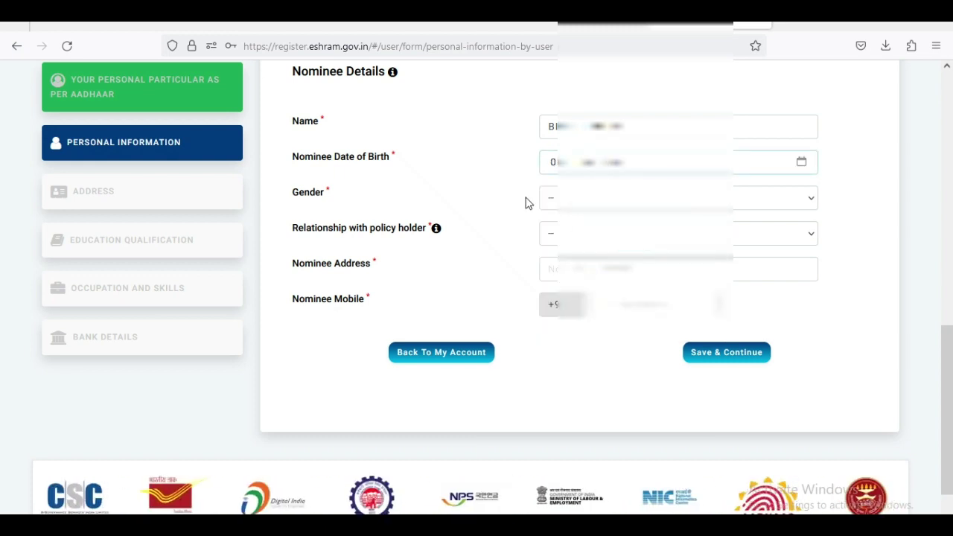
pyautogui.click(677, 198)
pyautogui.click(566, 231)
pyautogui.click(677, 233)
pyautogui.click(553, 310)
# Fill in the nominee's address and mobile number, then save and continue.
pyautogui.click(577, 268)
pyautogui.write('NA')
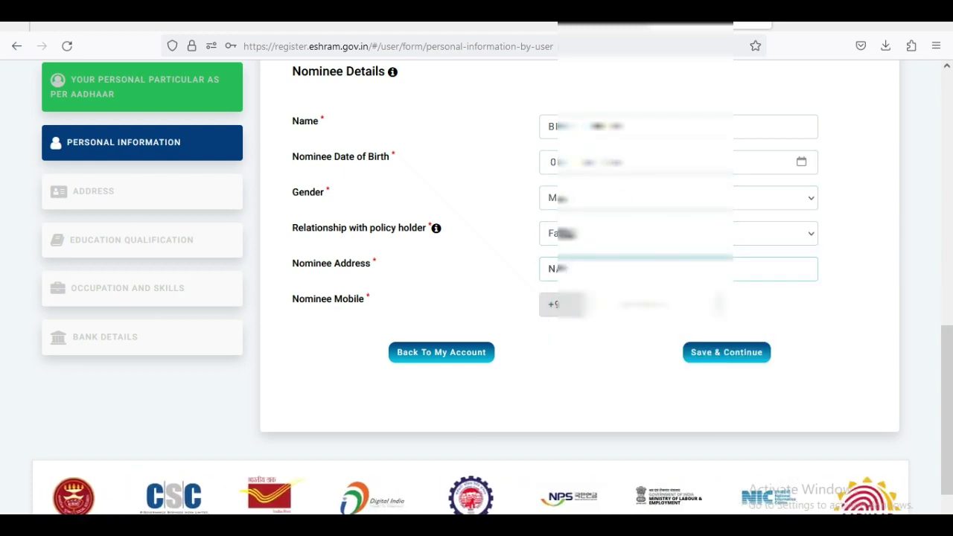
pyautogui.write('GAR')
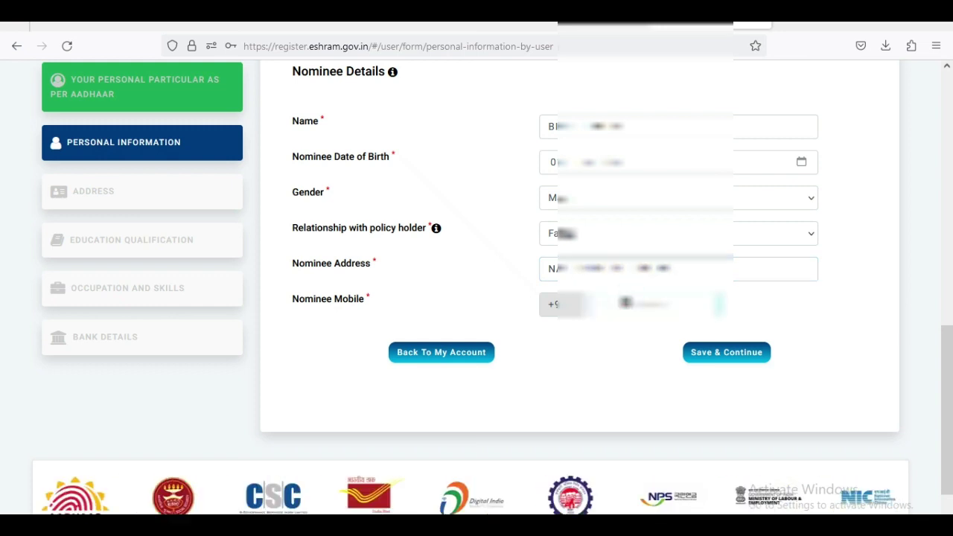
pyautogui.press('Tab')
pyautogui.write('987654')
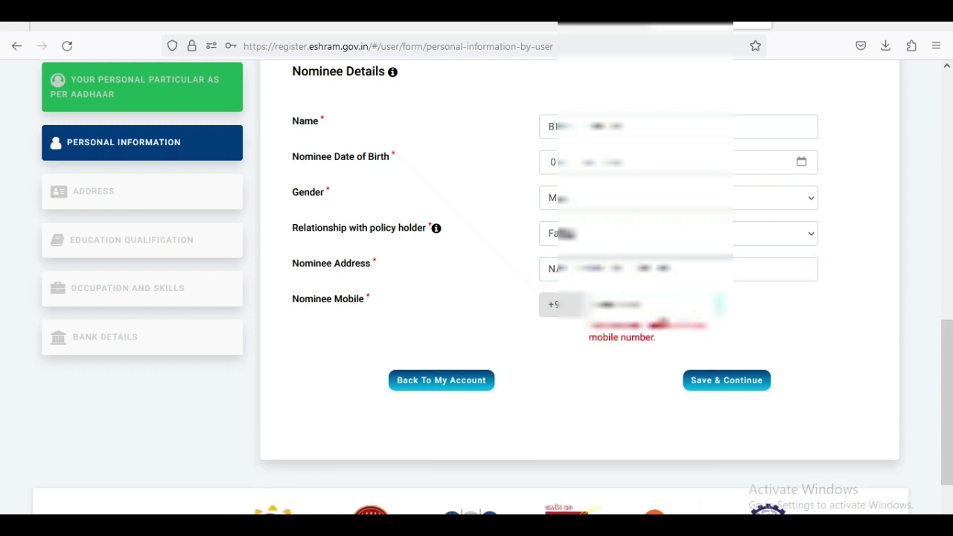
pyautogui.write('0')
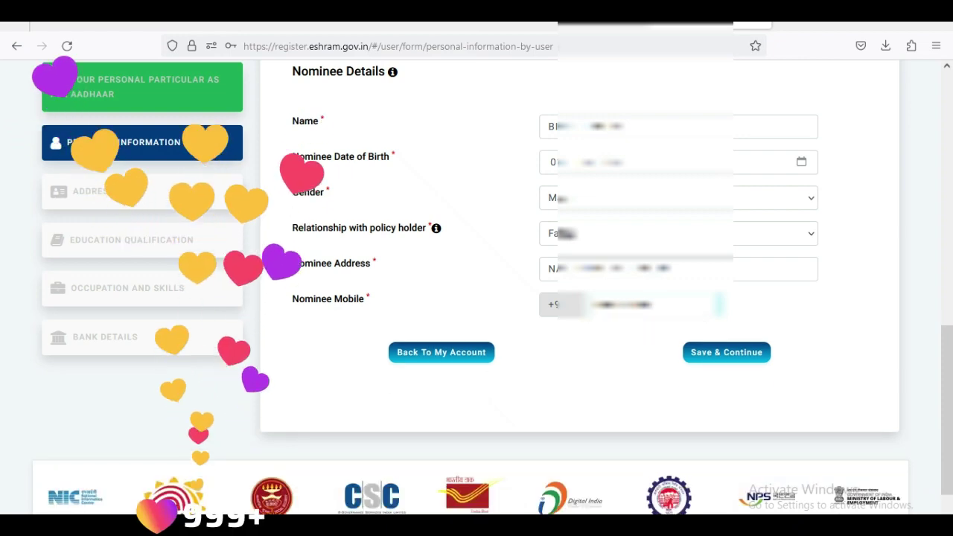
pyautogui.click(725, 352)
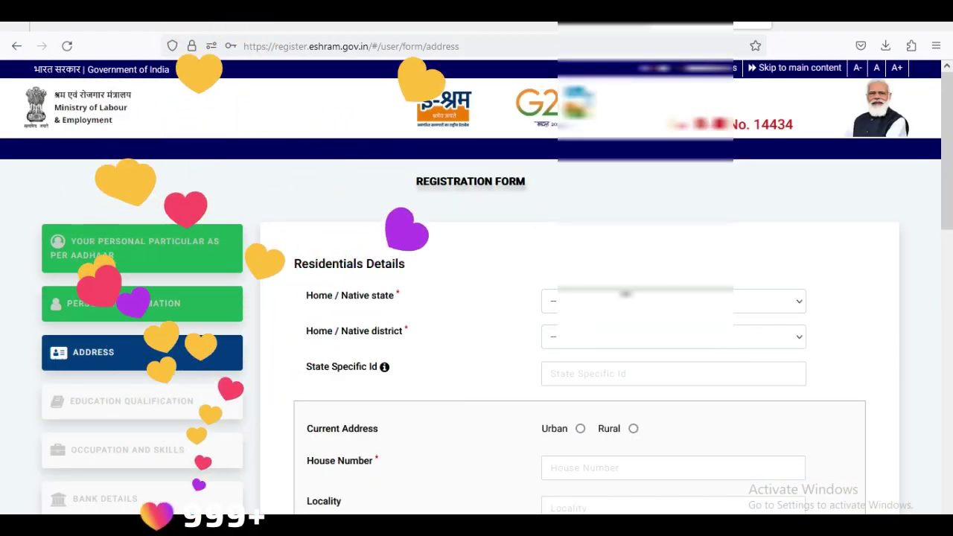
# Set the home state to JHARKHAND and the home district to RANCHI.
pyautogui.click(767, 301)
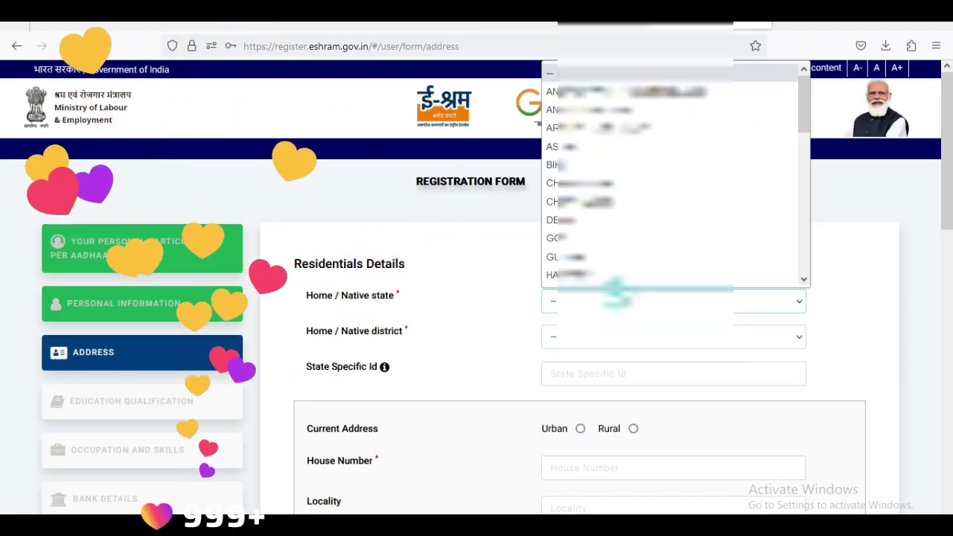
pyautogui.scroll(-2, 597, 226)
pyautogui.click(597, 222)
pyautogui.click(566, 341)
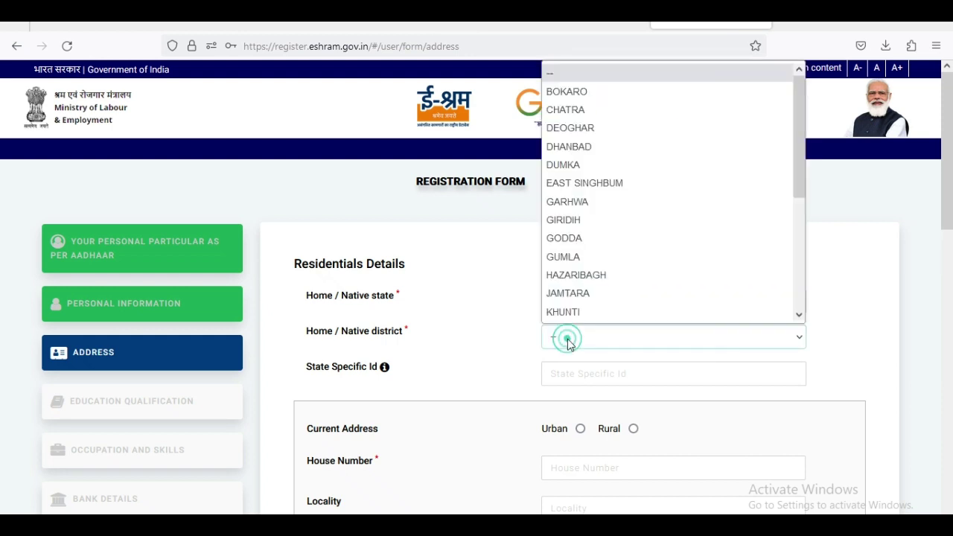
pyautogui.scroll(-4, 578, 257)
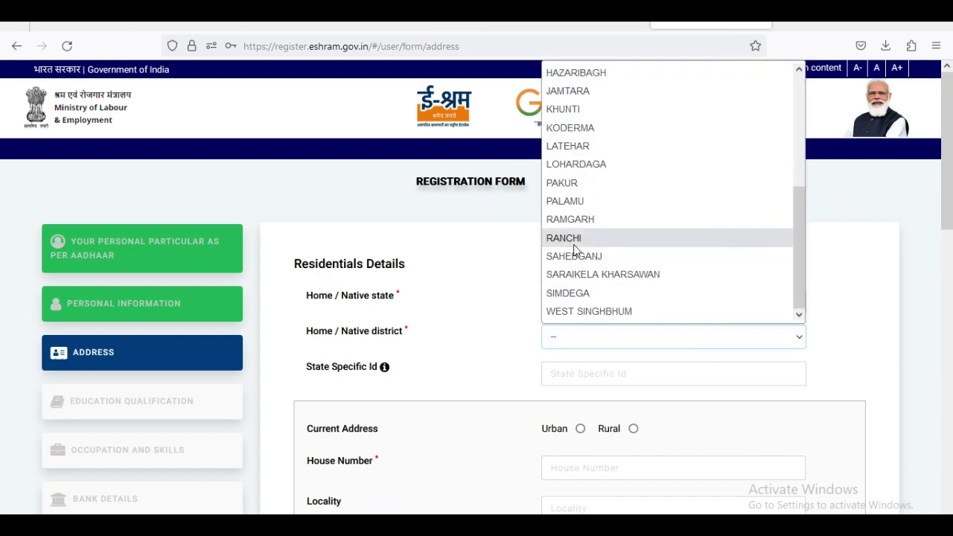
pyautogui.click(569, 238)
# Mark the current address as Rural.
pyautogui.click(584, 376)
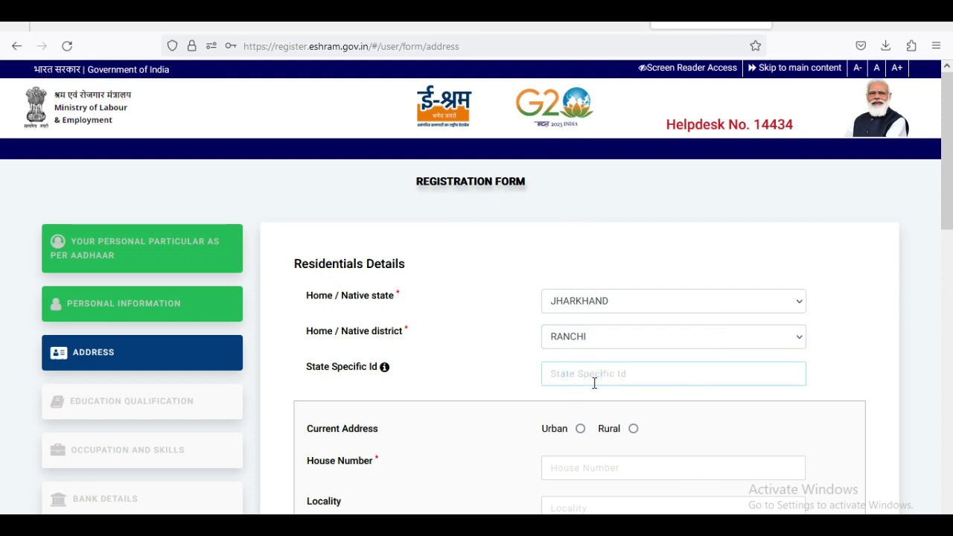
pyautogui.scroll(-3, 2, 216)
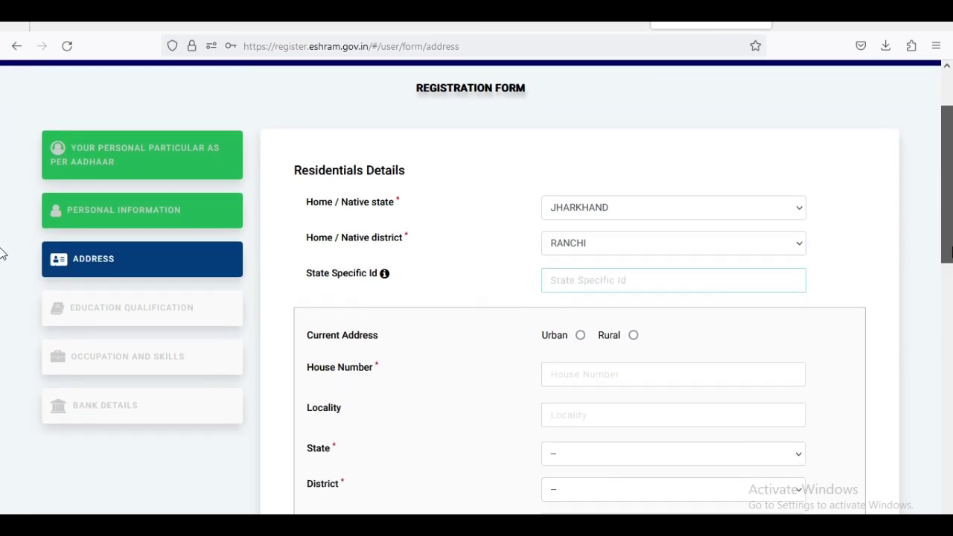
pyautogui.scroll(-1, 2, 298)
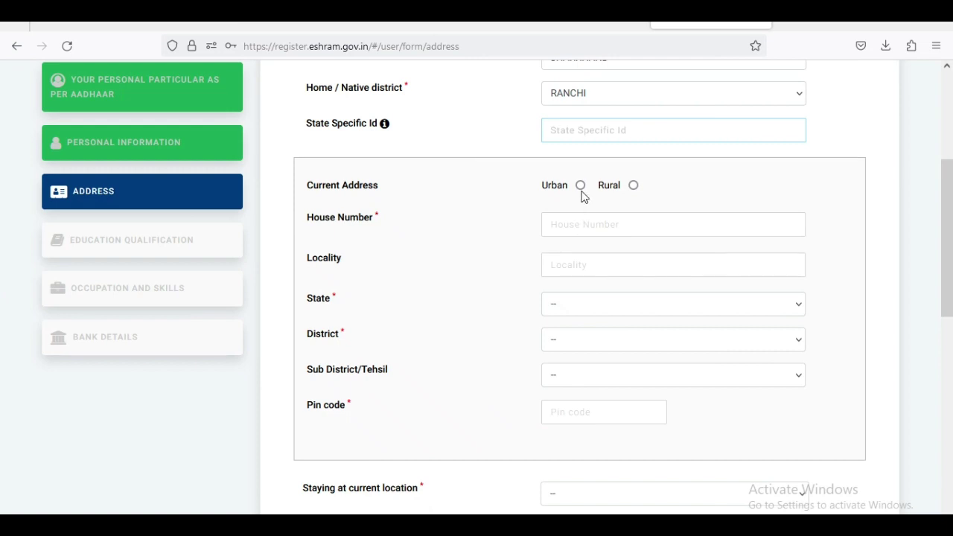
pyautogui.click(633, 185)
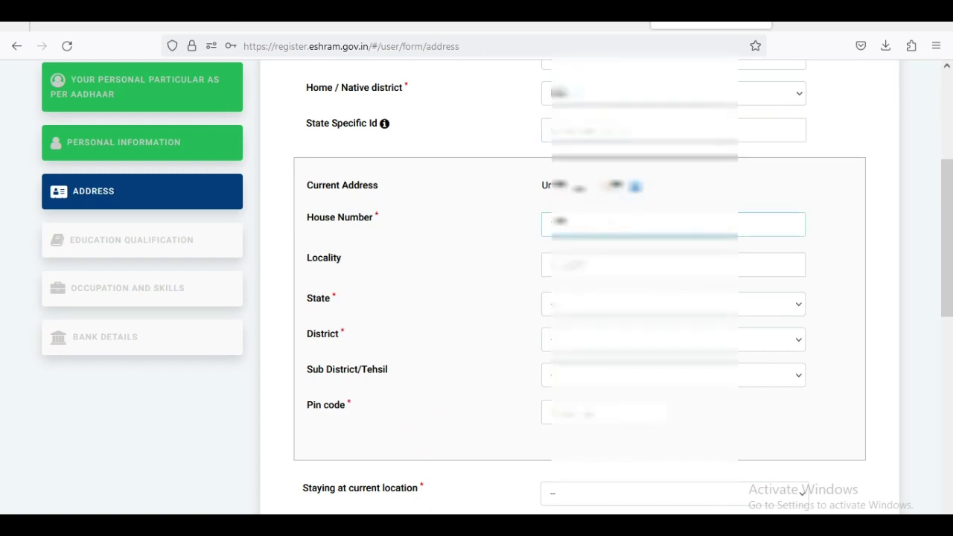
pyautogui.click(566, 265)
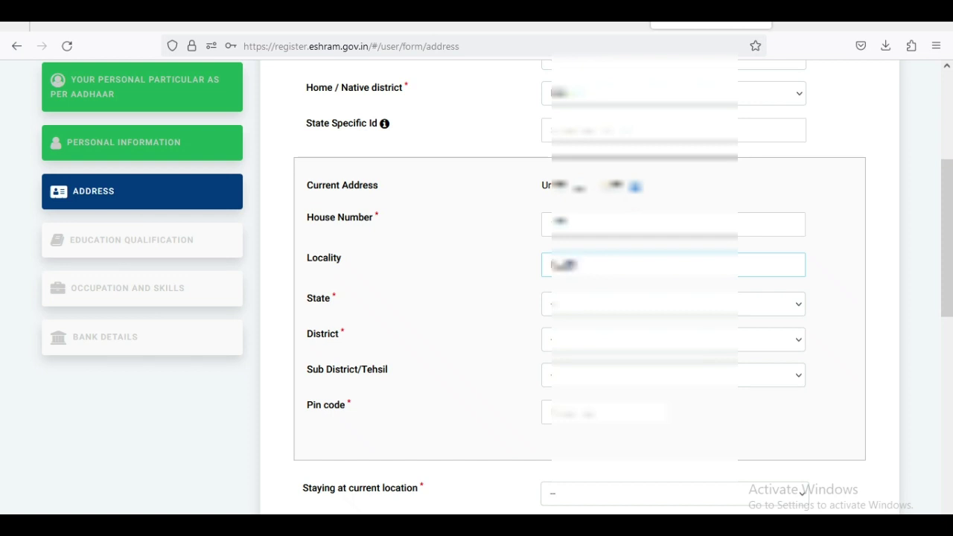
# Choose the current address state, district and sub-district.
pyautogui.press('Tab')
pyautogui.hotkey('alt', 'Down')
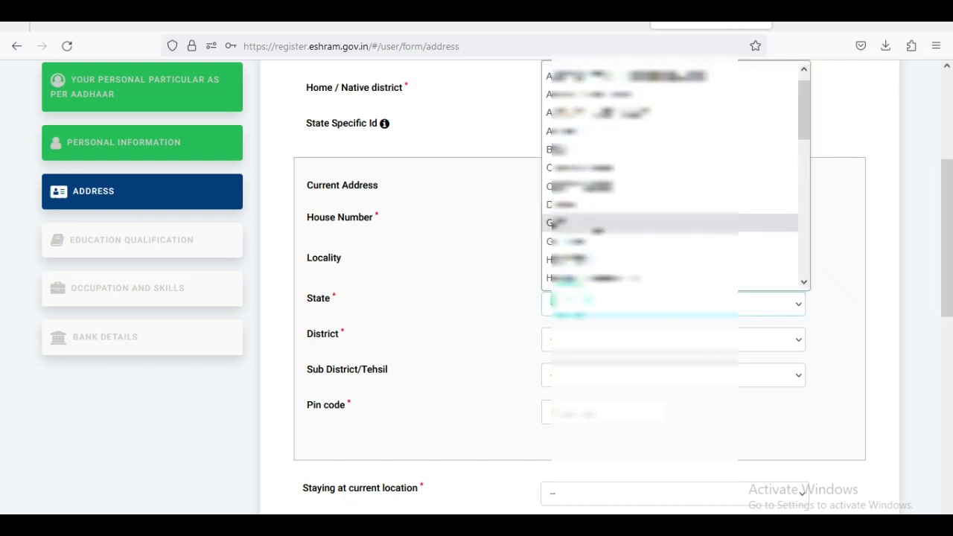
pyautogui.press('k')
pyautogui.press('Return')
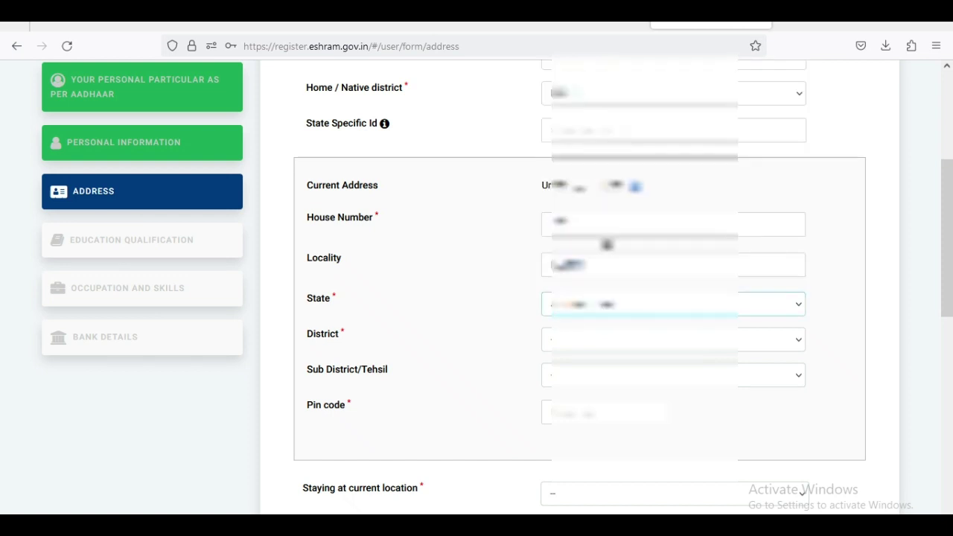
pyautogui.click(595, 340)
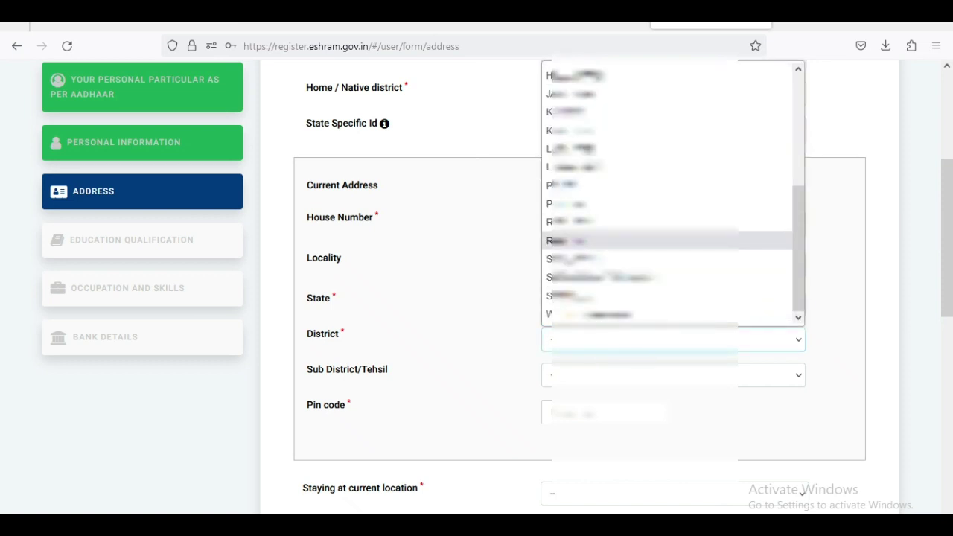
pyautogui.click(599, 240)
pyautogui.click(584, 372)
pyautogui.click(581, 312)
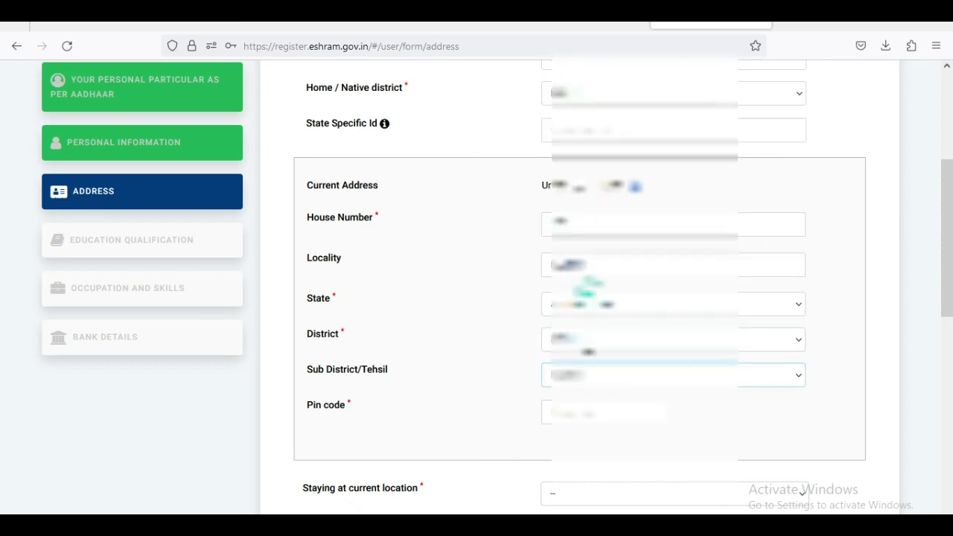
# Pick the current address village and enter the pin code starting 81.
pyautogui.click(598, 410)
pyautogui.scroll(-15, 595, 224)
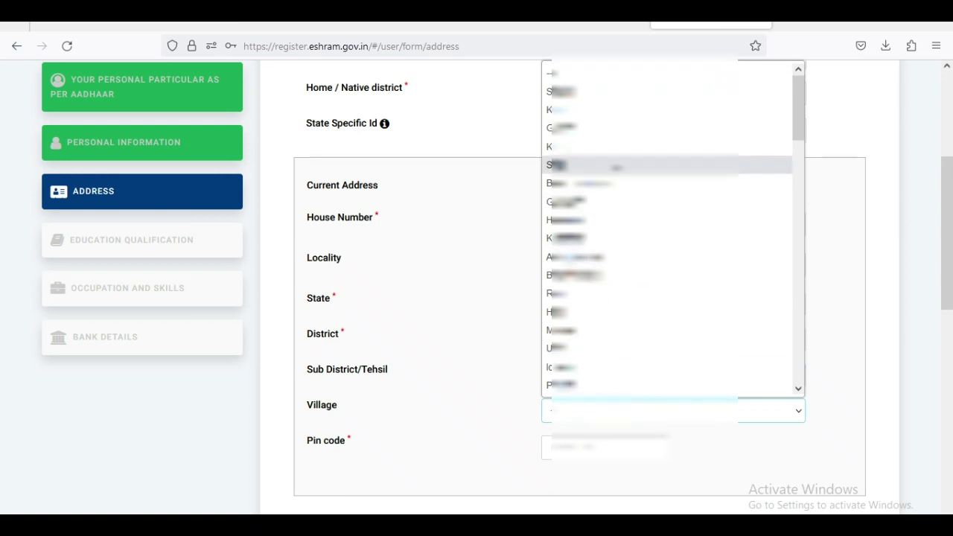
pyautogui.scroll(3, 577, 334)
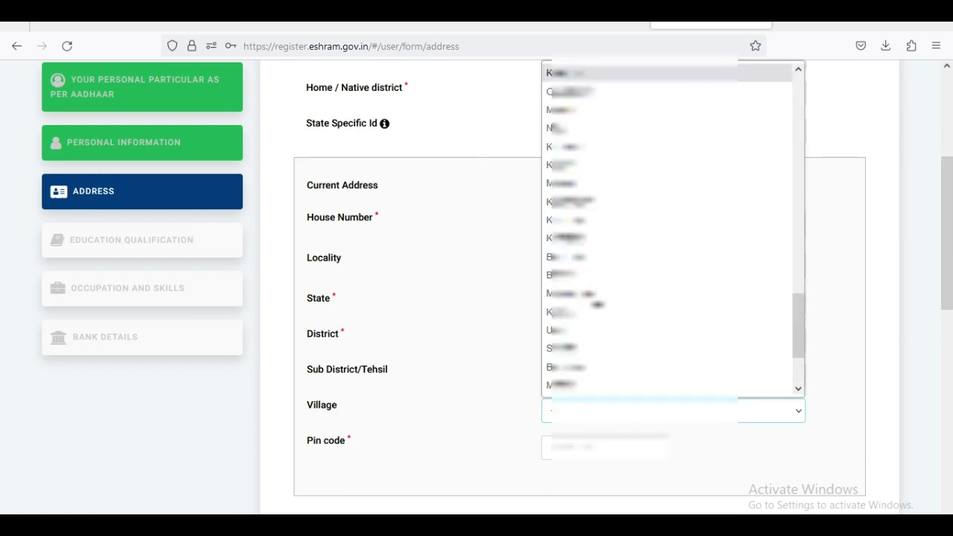
pyautogui.scroll(-3, 578, 334)
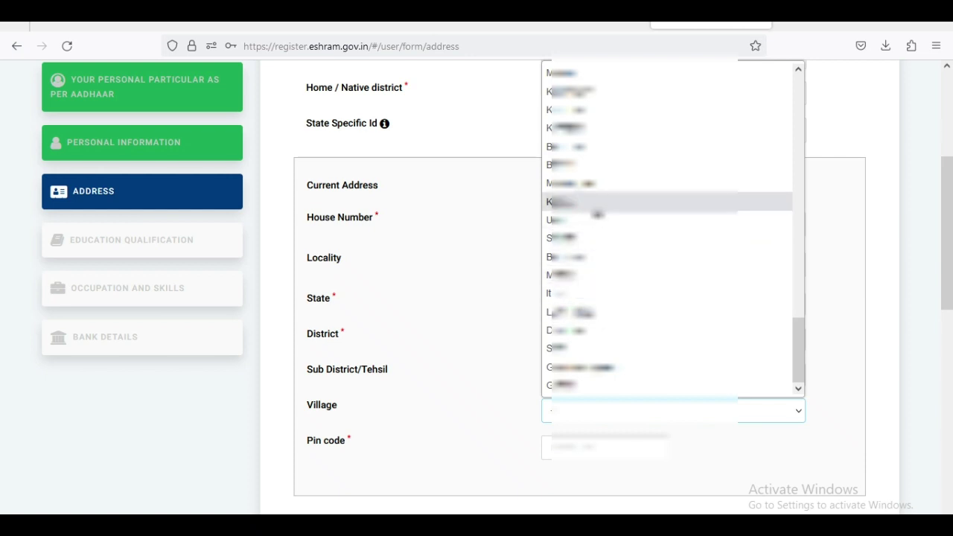
pyautogui.scroll(5, 588, 226)
pyautogui.click(574, 239)
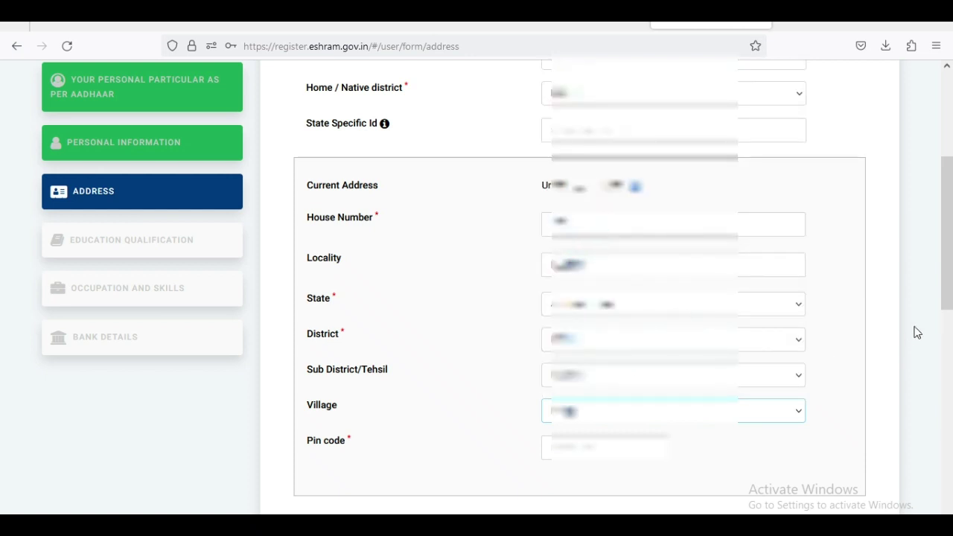
pyautogui.scroll(-1, 946, 313)
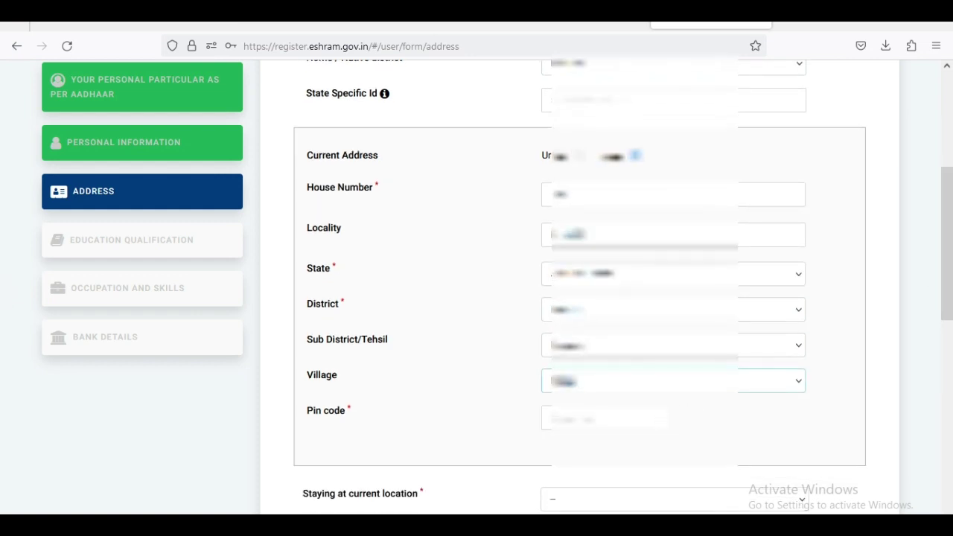
pyautogui.click(603, 417)
pyautogui.write('8')
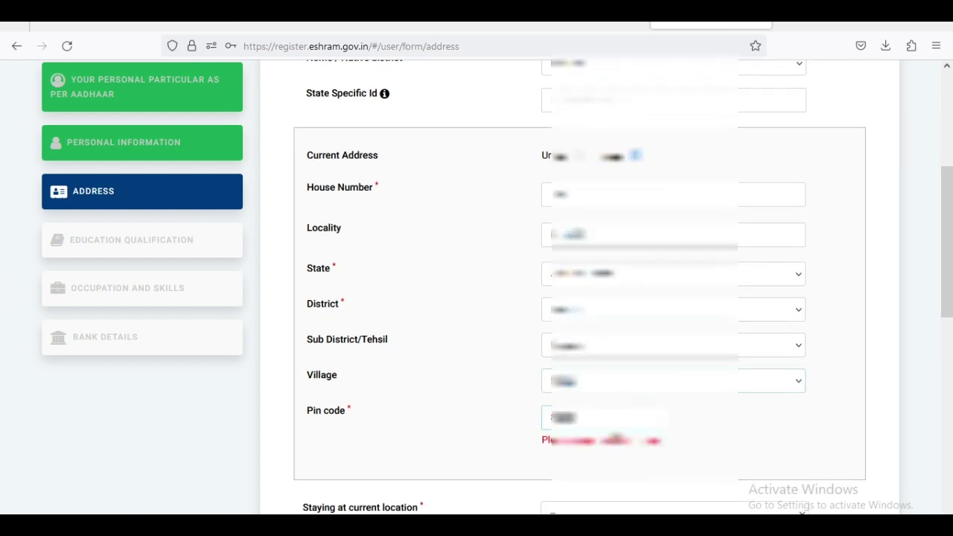
pyautogui.write('1')
pyautogui.scroll(-2, 616, 436)
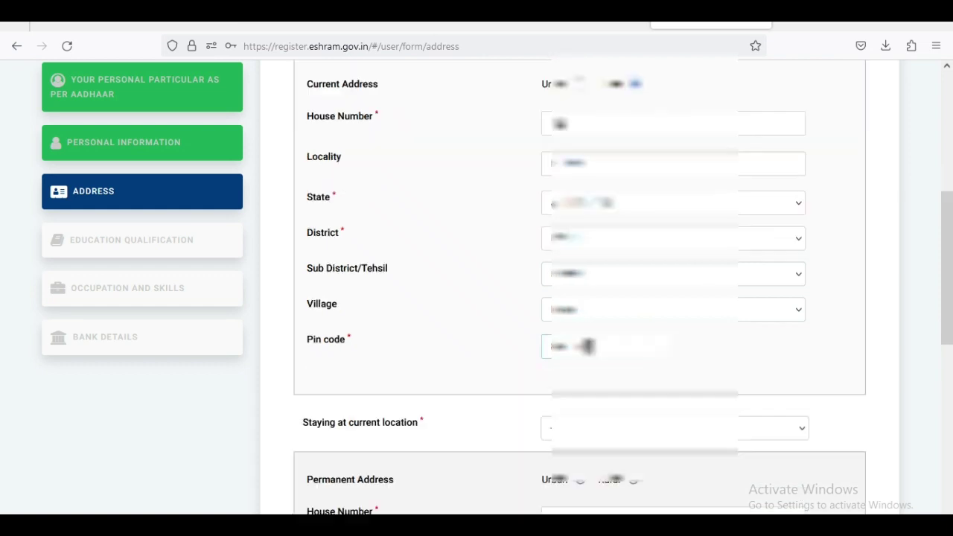
# Choose how long the worker has stayed at the current location.
pyautogui.scroll(-4, 616, 435)
pyautogui.scroll(-1, 498, 241)
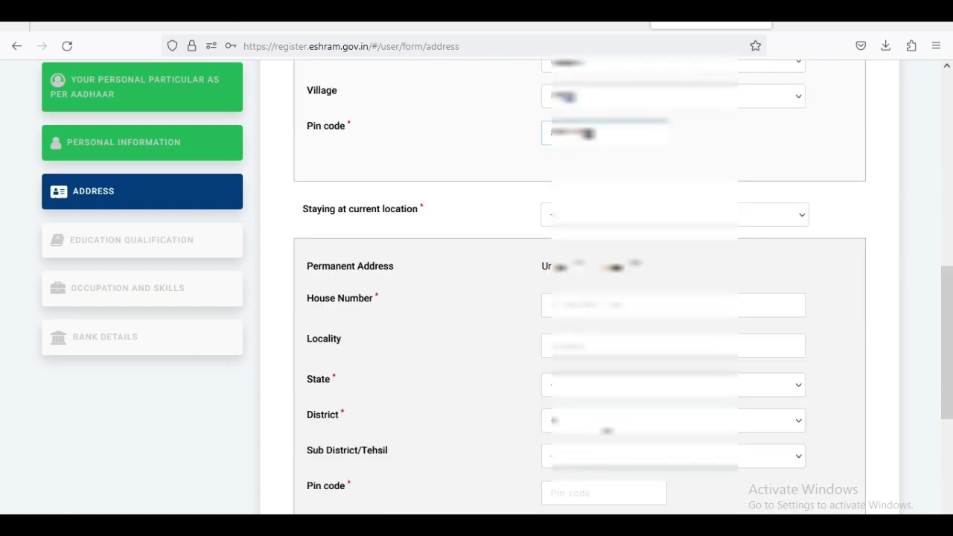
pyautogui.click(579, 220)
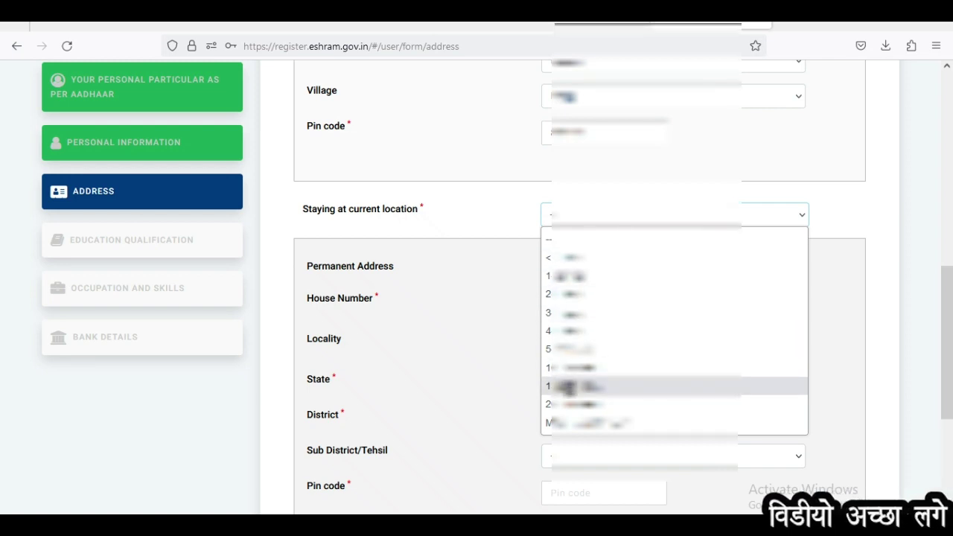
pyautogui.click(566, 386)
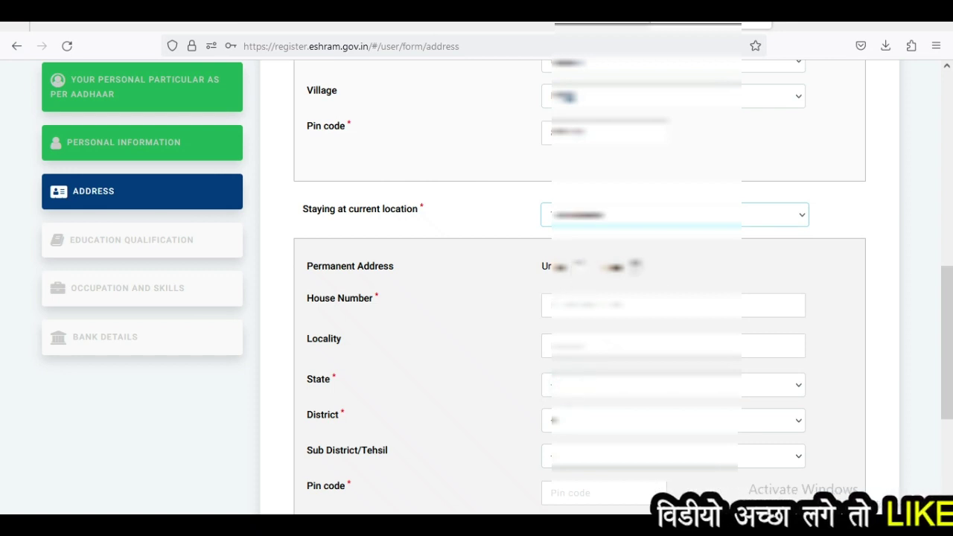
pyautogui.scroll(-2, 476, 298)
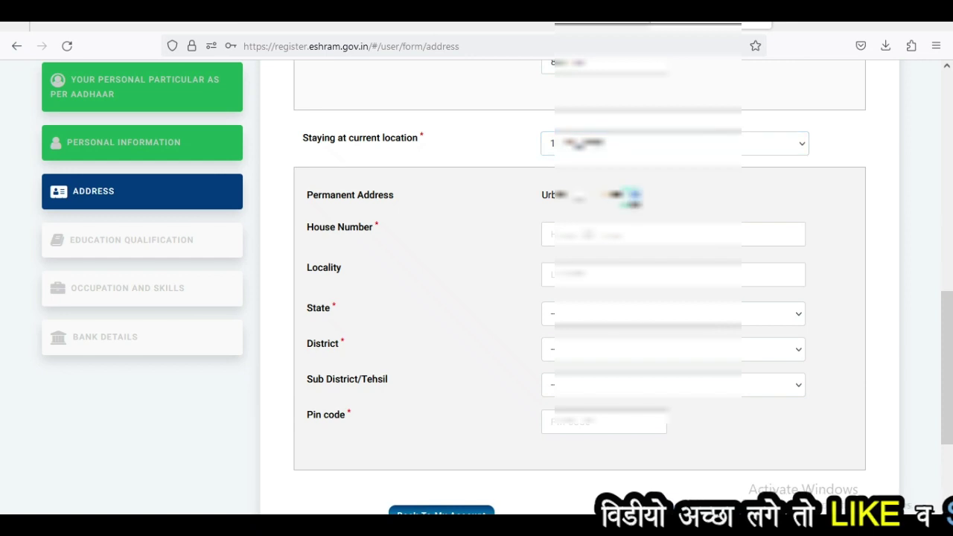
# Enter house number '1' and locality 'B', then save the address.
pyautogui.click(585, 234)
pyautogui.write('1')
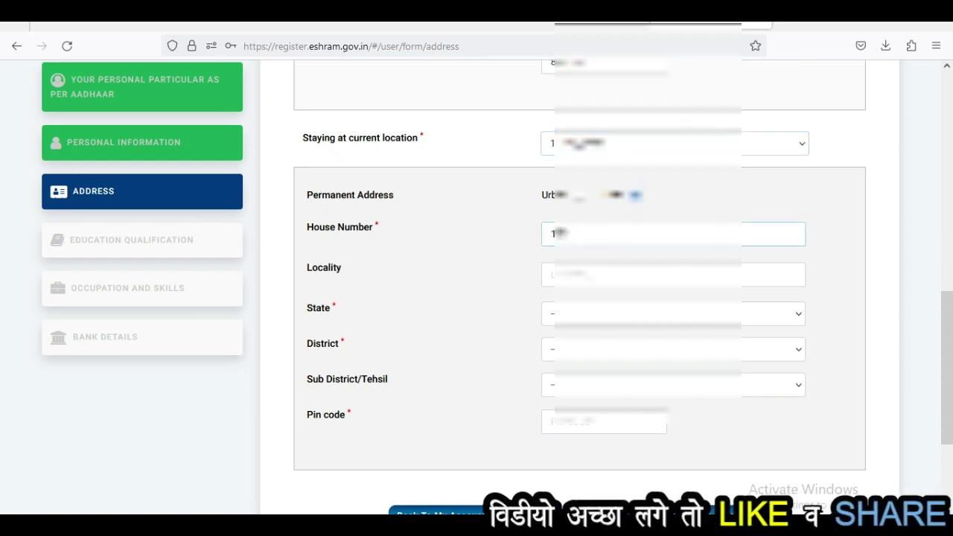
pyautogui.click(584, 275)
pyautogui.write('B')
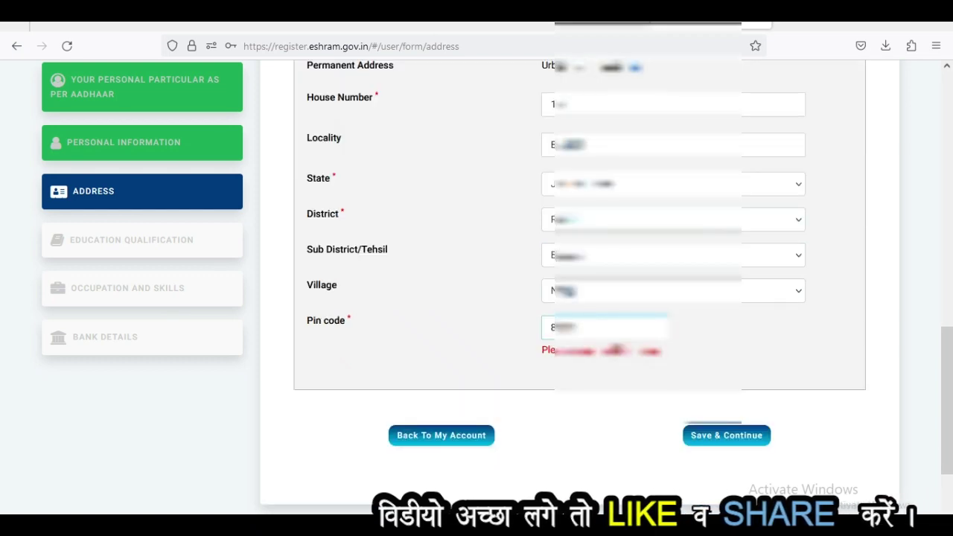
pyautogui.click(737, 421)
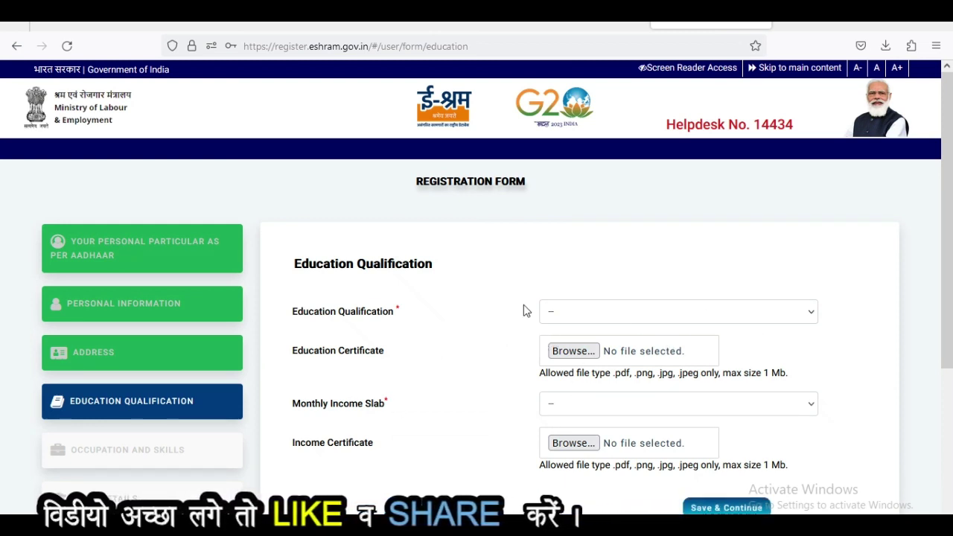
# Choose Higher Secondary education and the 10000 & Below income slab, then save.
pyautogui.click(596, 312)
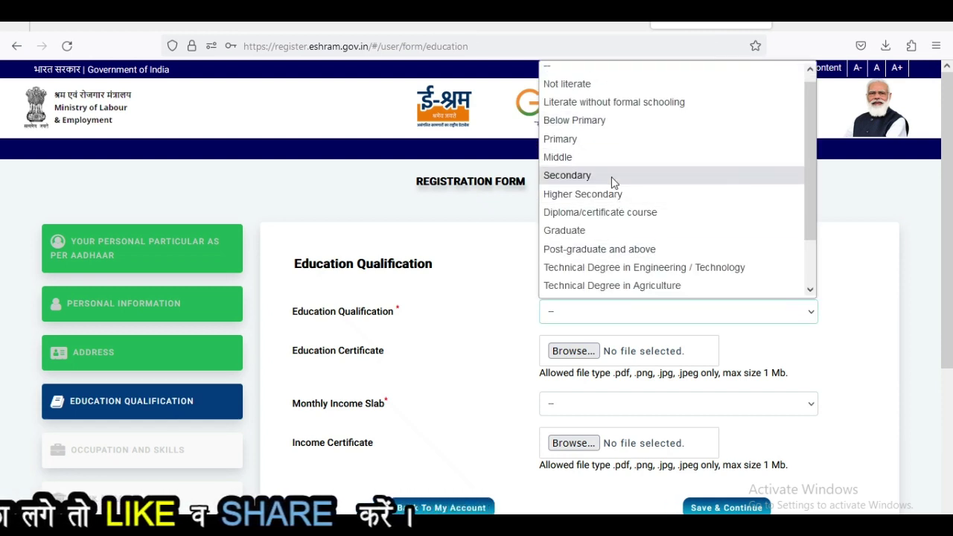
pyautogui.click(615, 199)
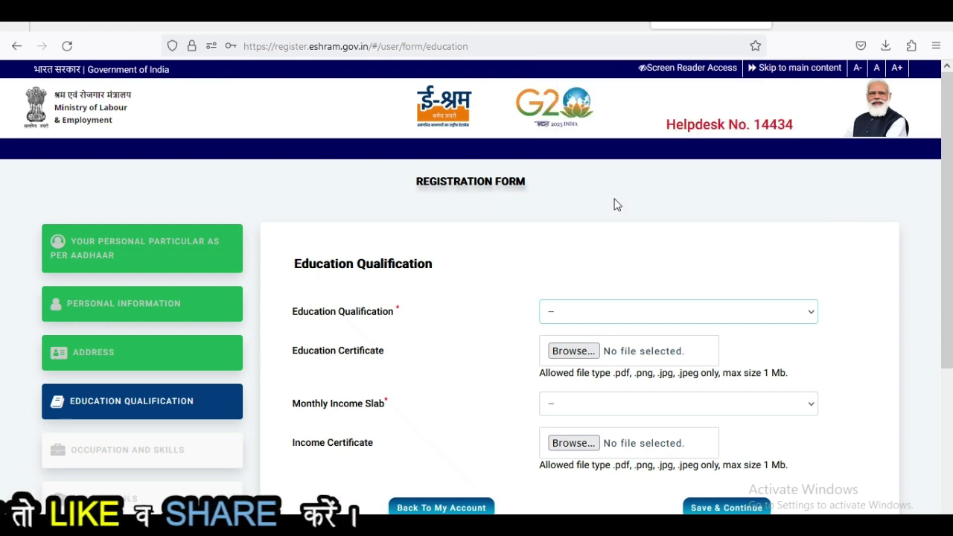
pyautogui.click(584, 411)
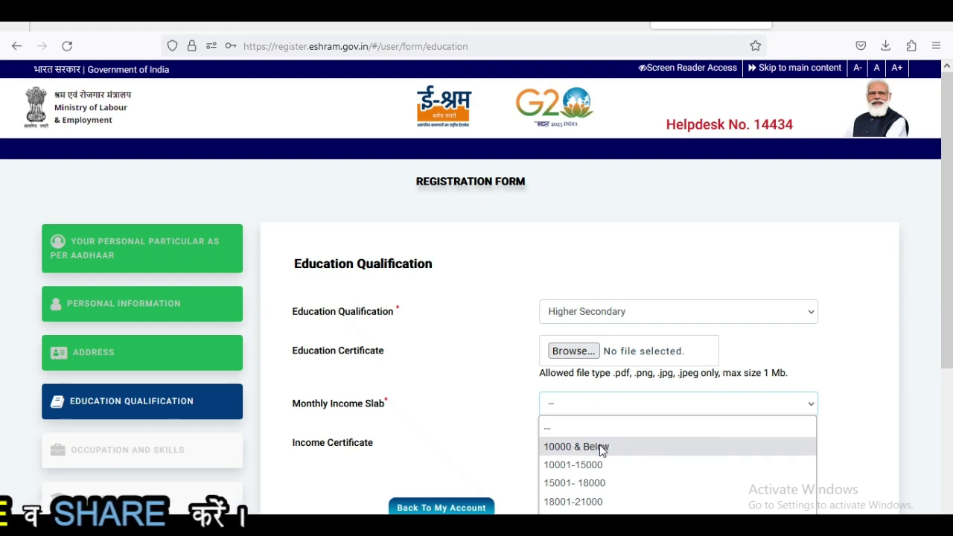
pyautogui.click(599, 446)
pyautogui.scroll(-1, 3, 356)
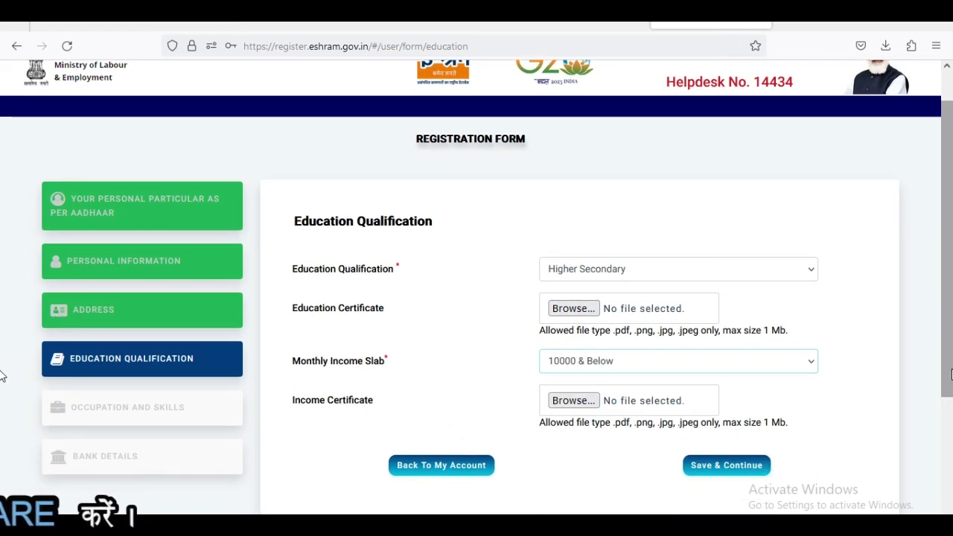
pyautogui.click(607, 363)
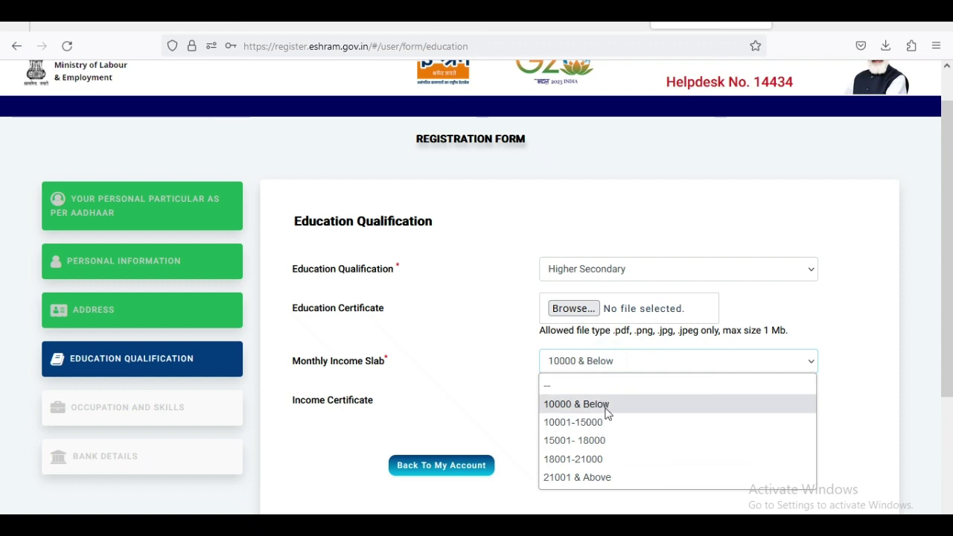
pyautogui.click(608, 414)
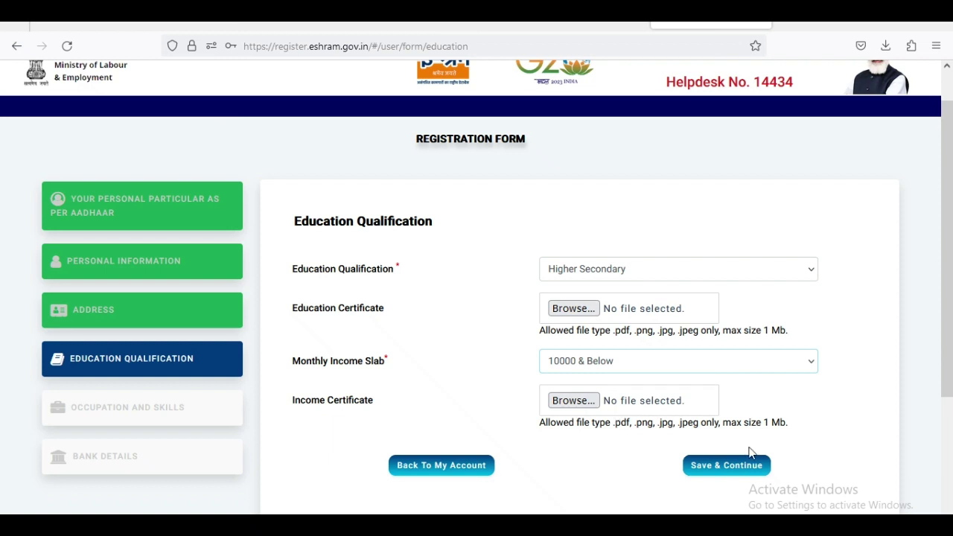
pyautogui.click(729, 472)
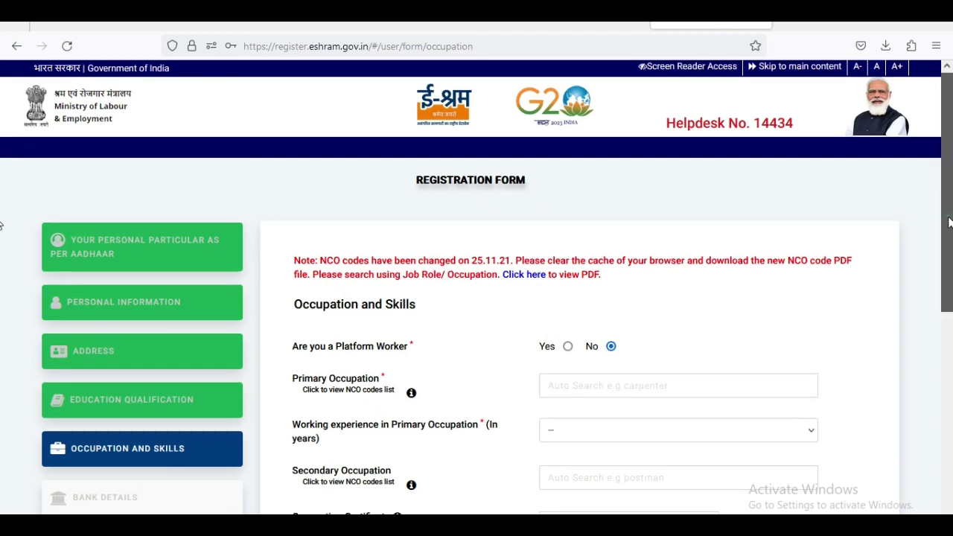
# Keep Platform Worker at No, pick Labourer - Agricultural with 8 years' experience.
pyautogui.moveTo(949, 221); pyautogui.dragTo(949, 330)
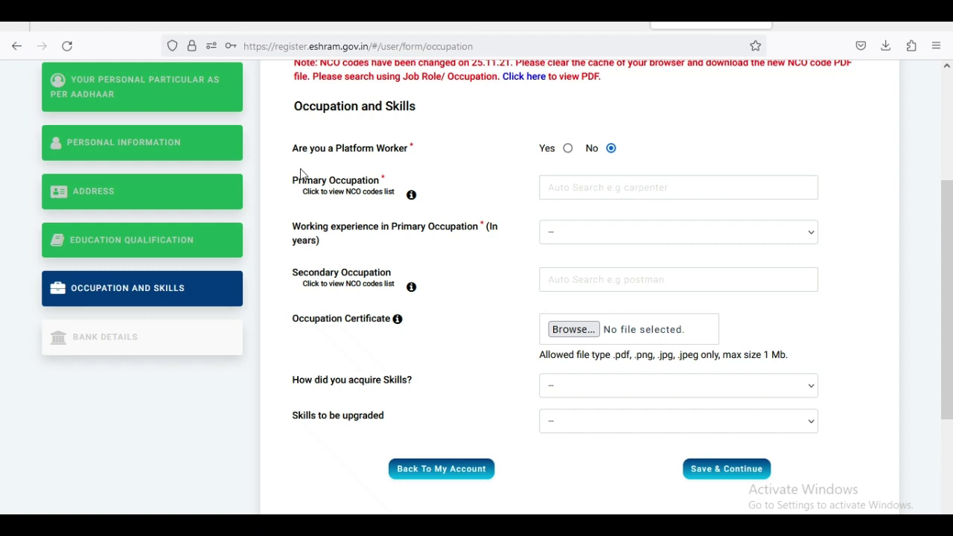
pyautogui.click(567, 148)
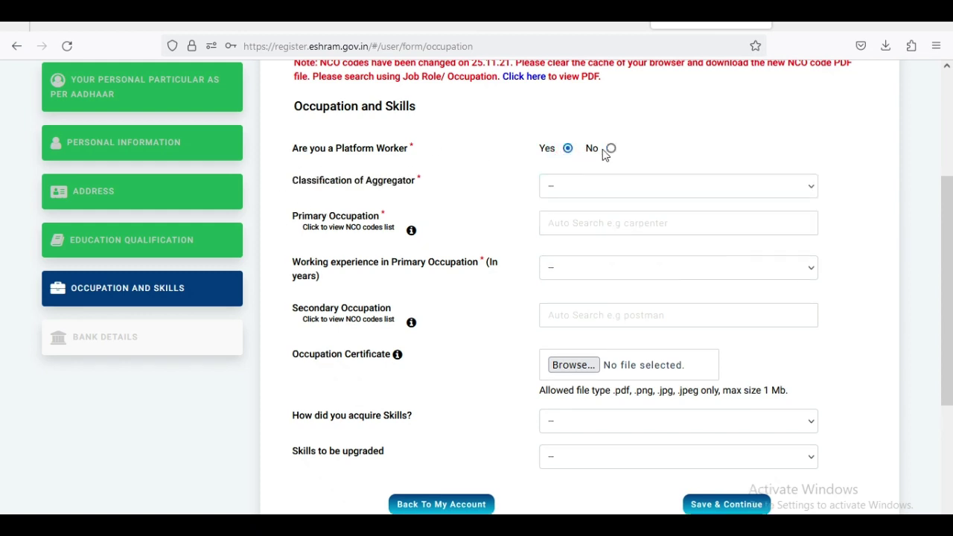
pyautogui.click(611, 148)
pyautogui.click(555, 186)
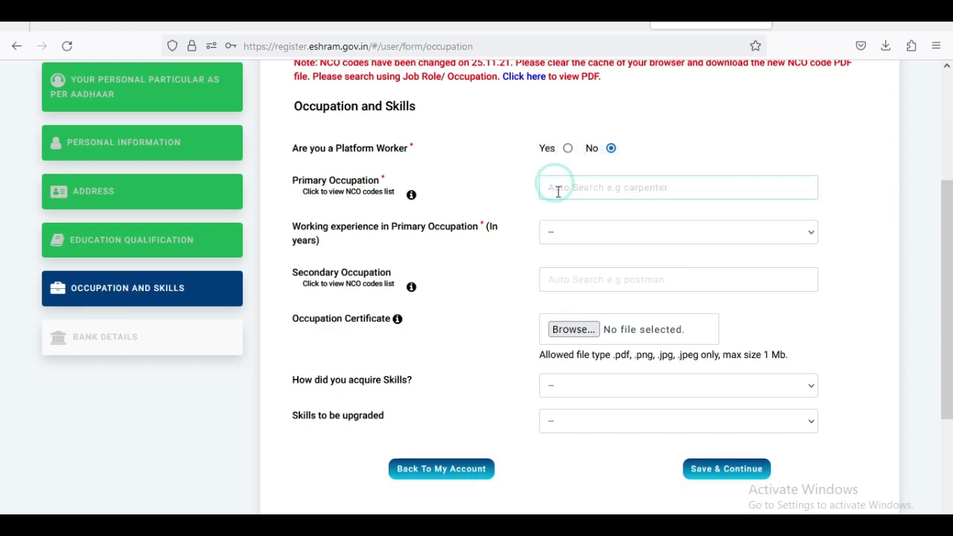
pyautogui.write('AGRI')
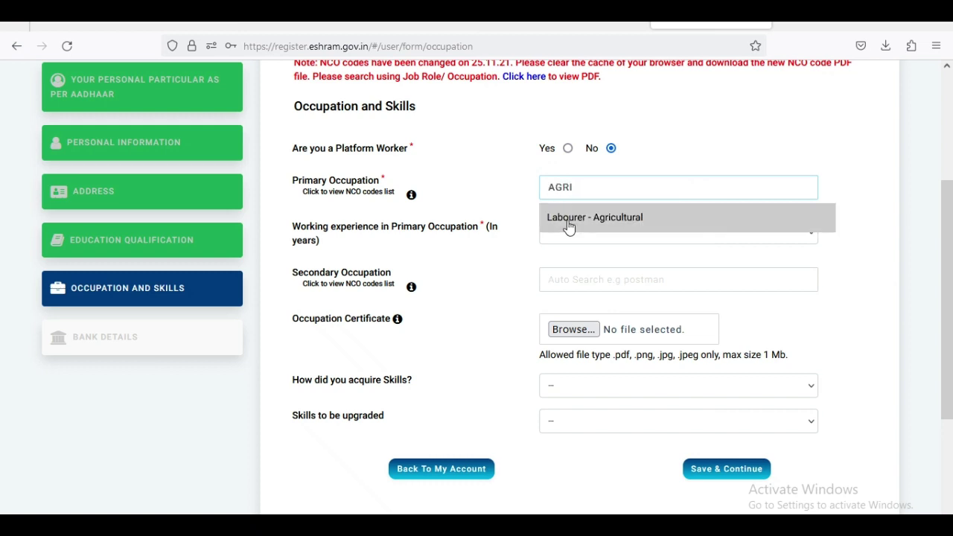
pyautogui.click(576, 219)
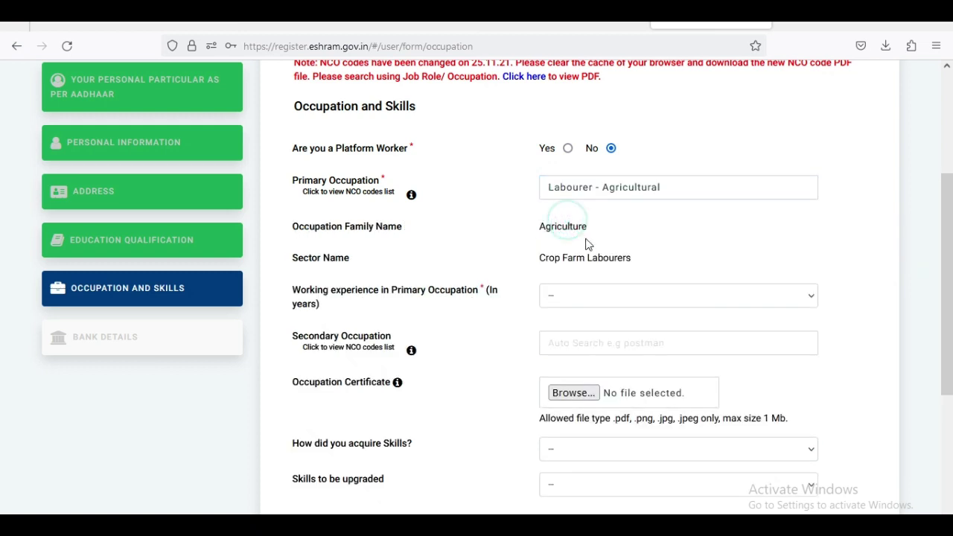
pyautogui.click(566, 301)
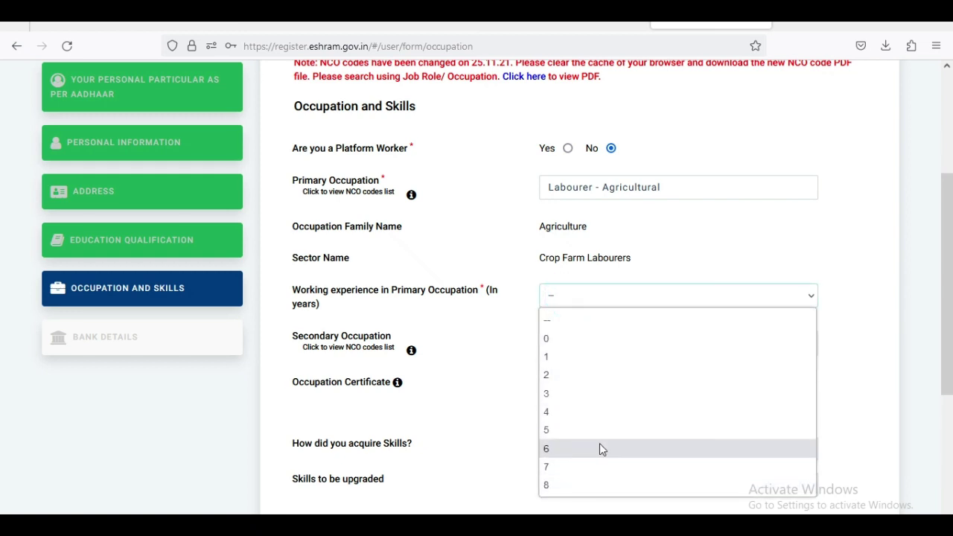
pyautogui.click(658, 484)
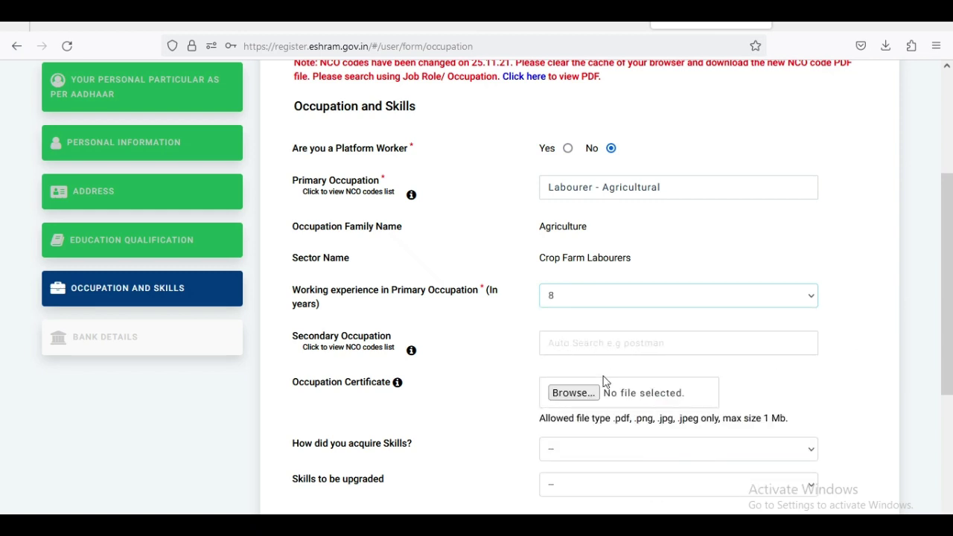
# Leave the skill fields blank and save the occupation details.
pyautogui.scroll(-2, 654, 403)
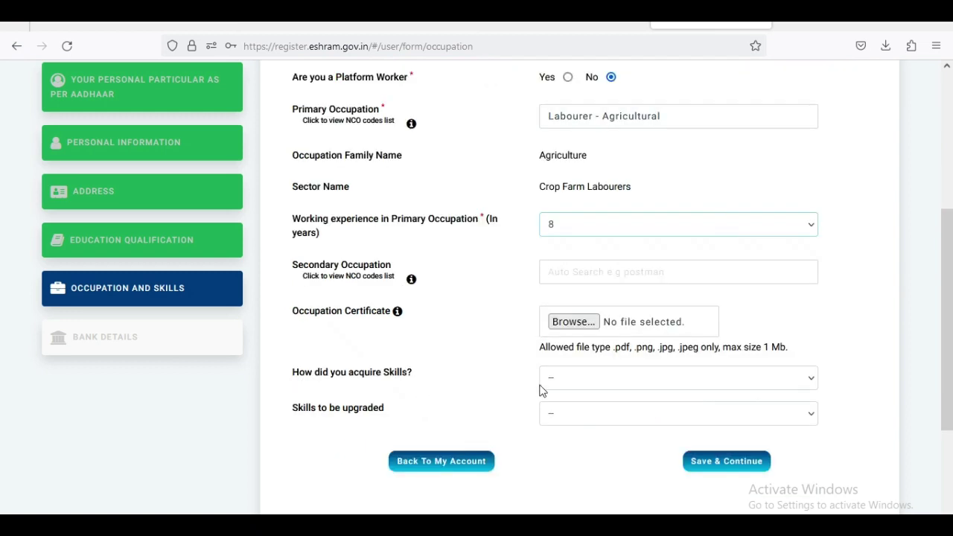
pyautogui.click(574, 381)
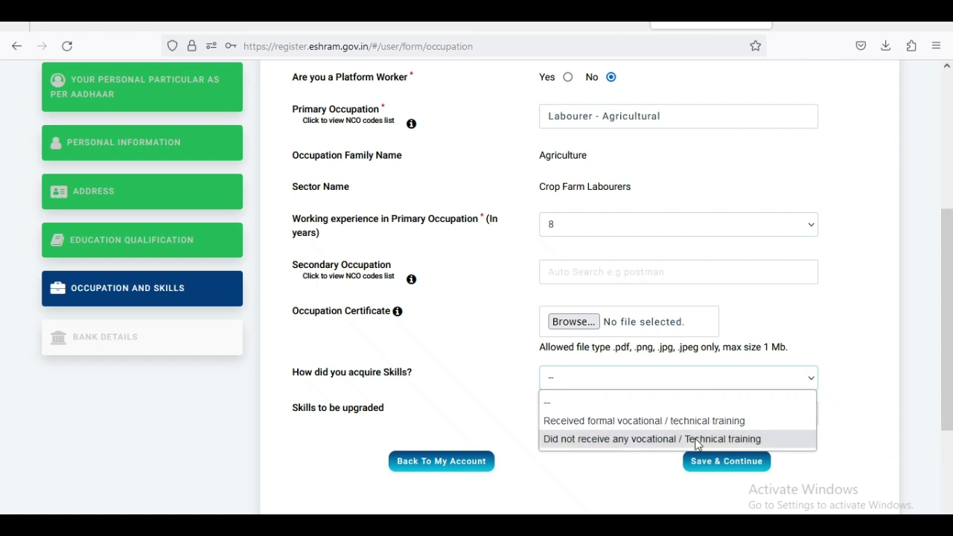
pyautogui.click(600, 473)
pyautogui.click(593, 425)
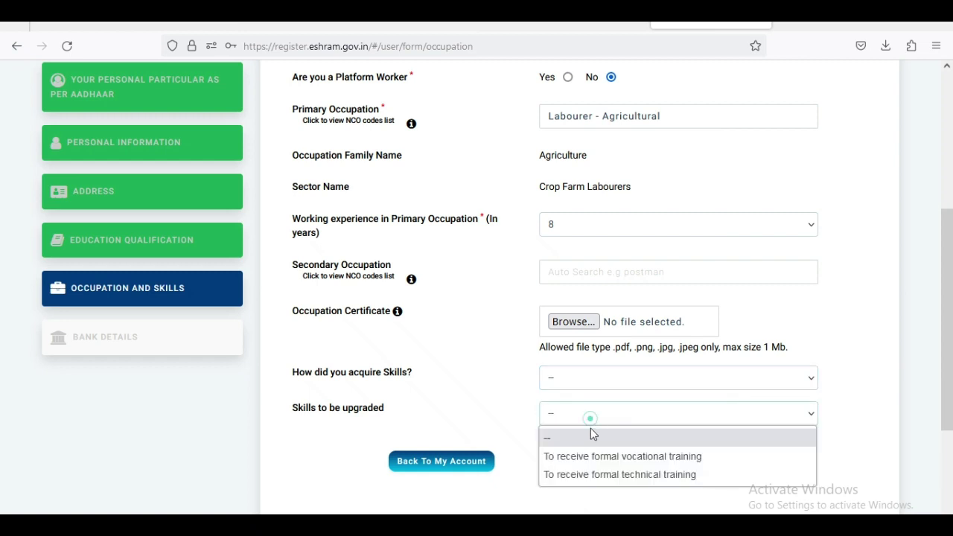
pyautogui.click(574, 500)
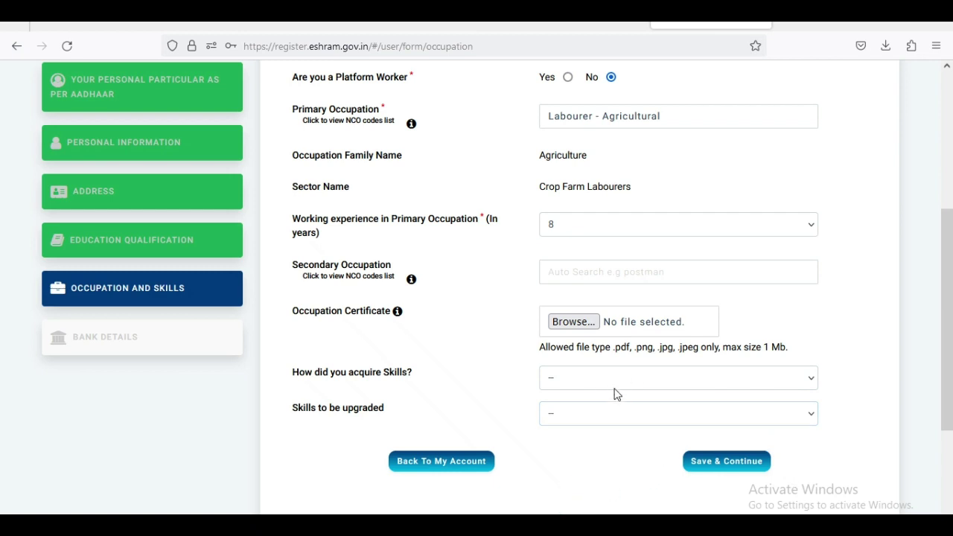
pyautogui.click(734, 459)
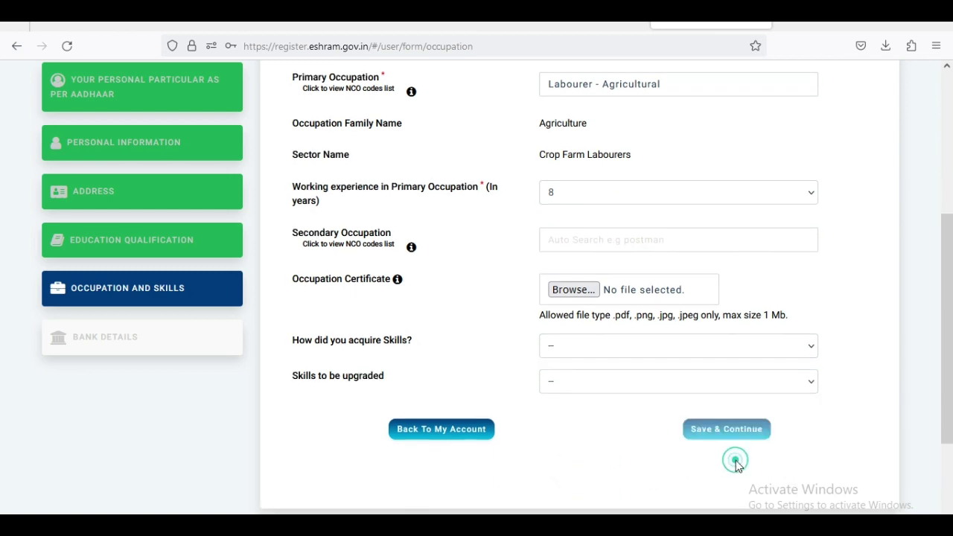
pyautogui.scroll(-3, 719, 344)
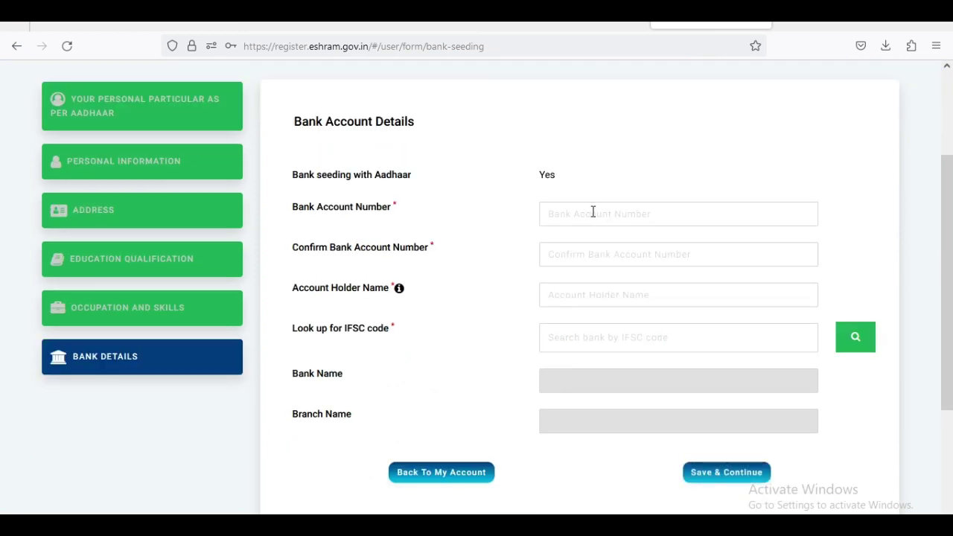
# Enter the account number twice, holder name and IFSC code, fetch the branch, and save.
pyautogui.write('••••')
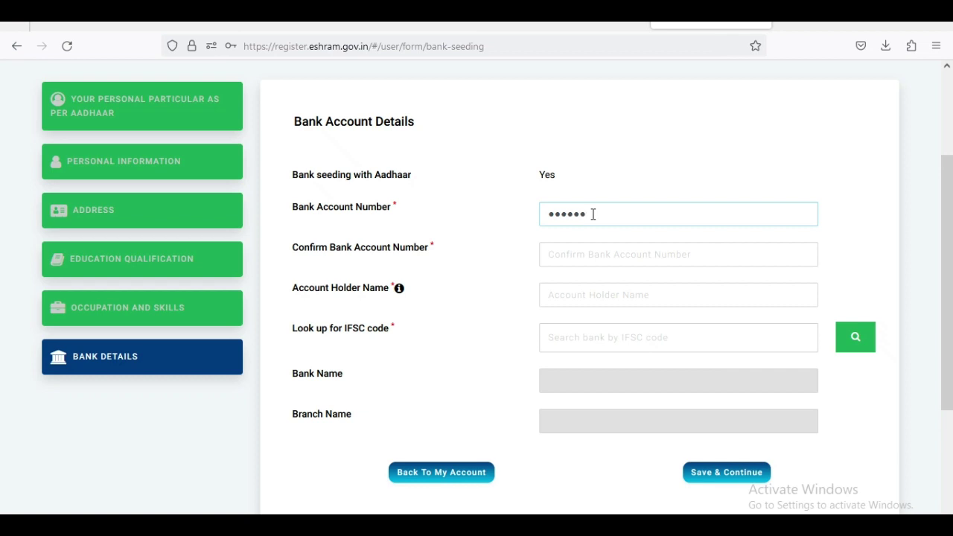
pyautogui.press('Tab')
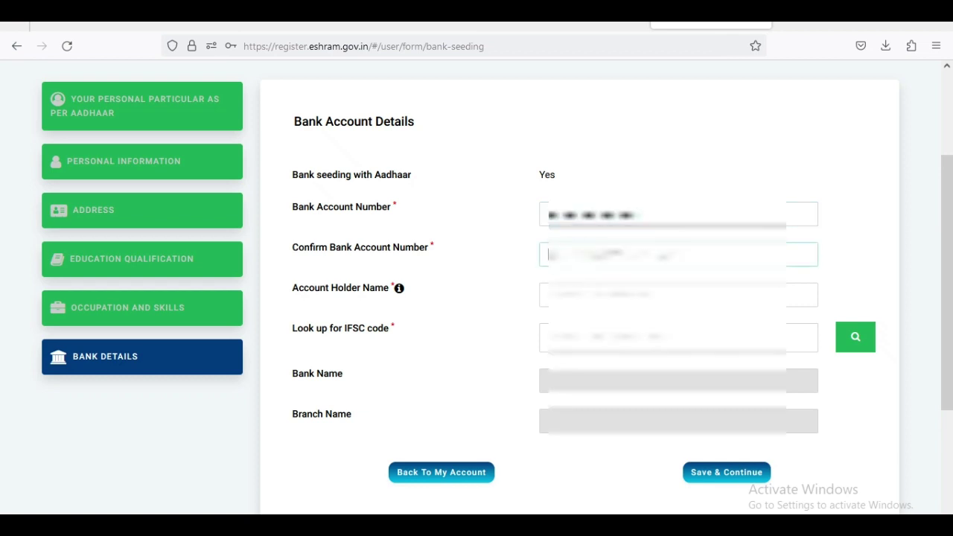
pyautogui.write('•••••')
pyautogui.press('Tab')
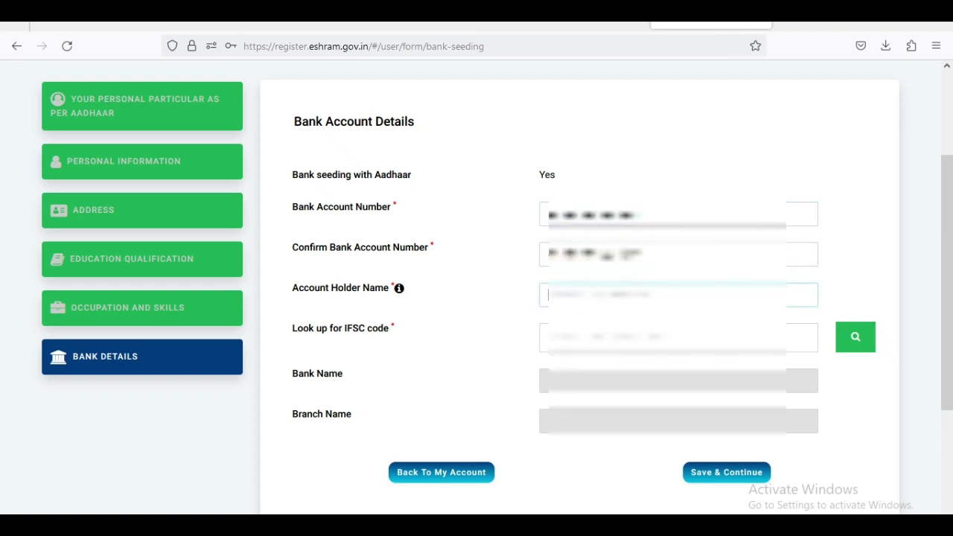
pyautogui.write('••••••')
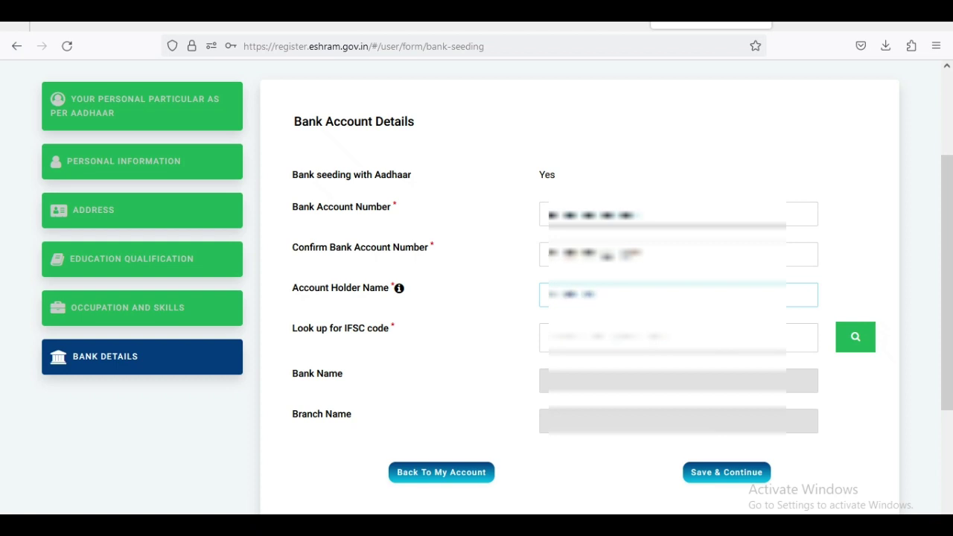
pyautogui.press('Tab')
pyautogui.write('•••••••••••')
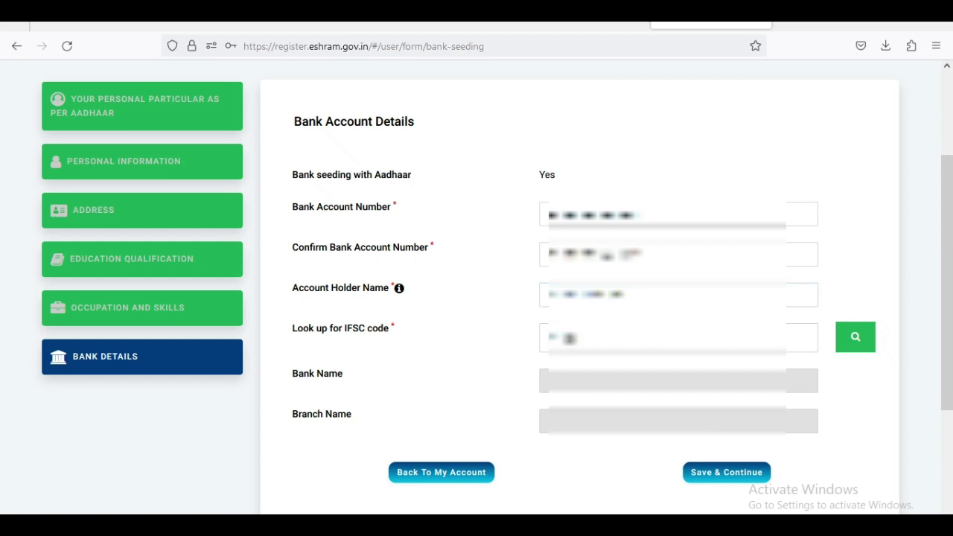
pyautogui.click(854, 341)
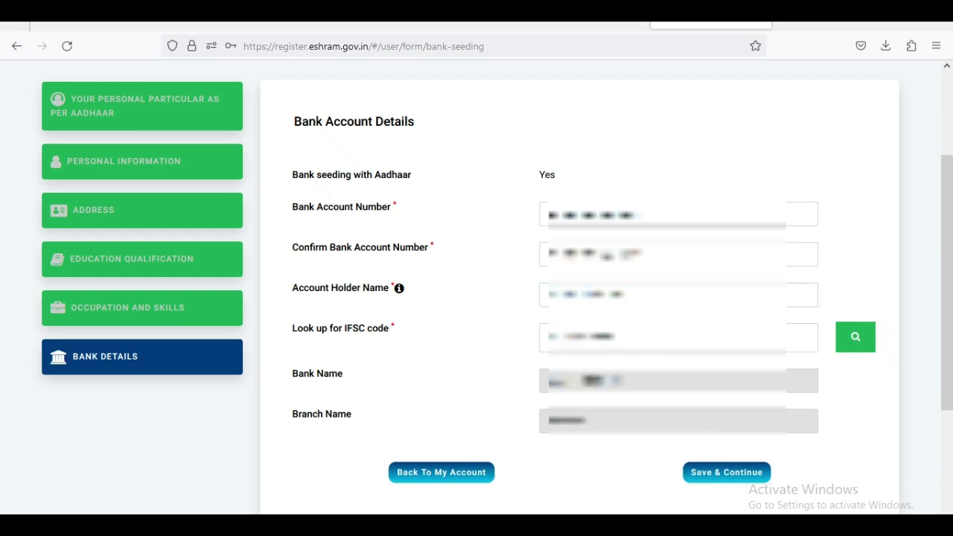
pyautogui.click(726, 477)
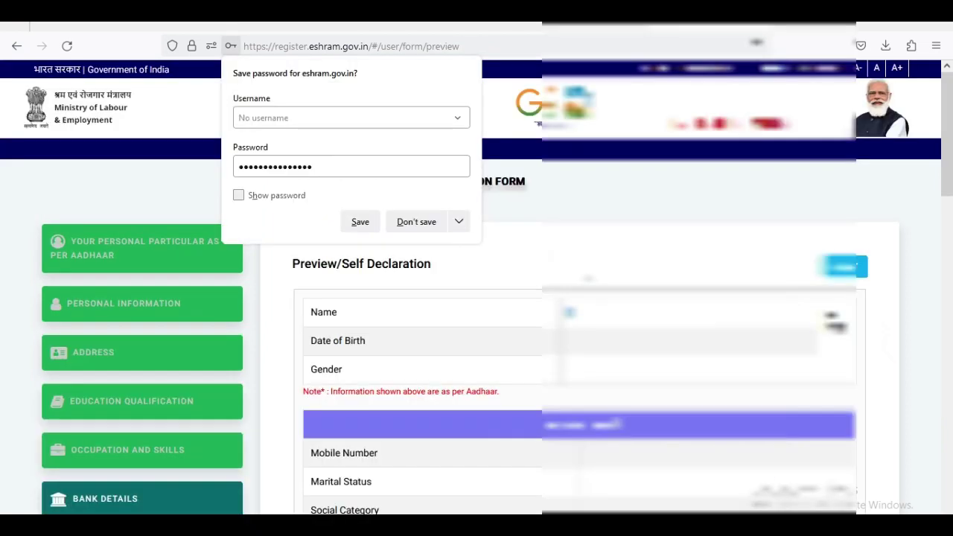
# Dismiss the password prompt, tick the self-declaration, answer Yes to job seeking, and submit.
pyautogui.click(418, 222)
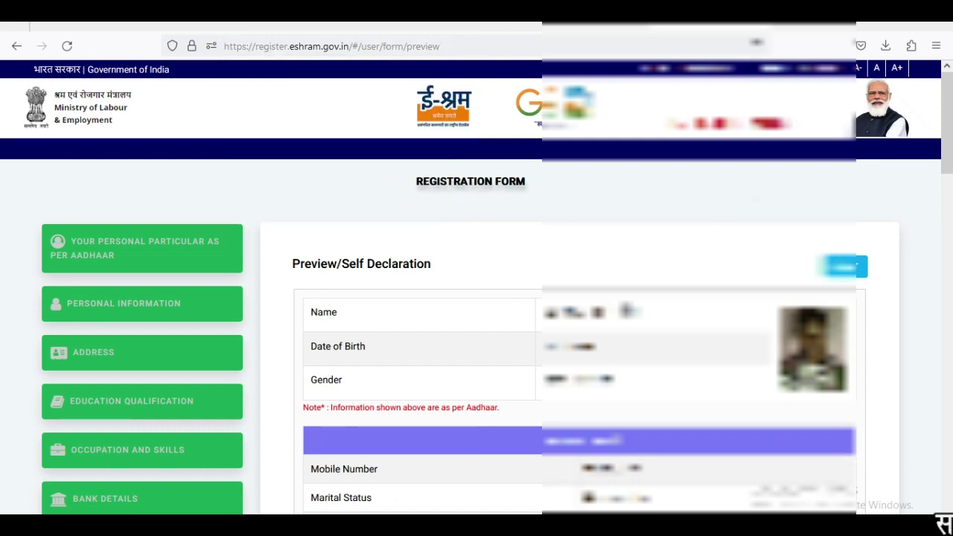
pyautogui.moveTo(946, 156); pyautogui.dragTo(949, 474)
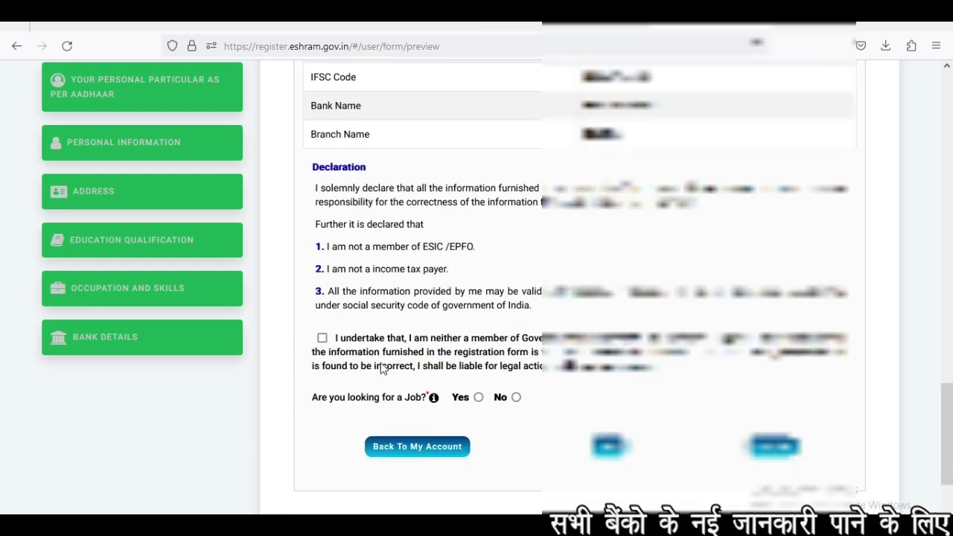
pyautogui.click(322, 338)
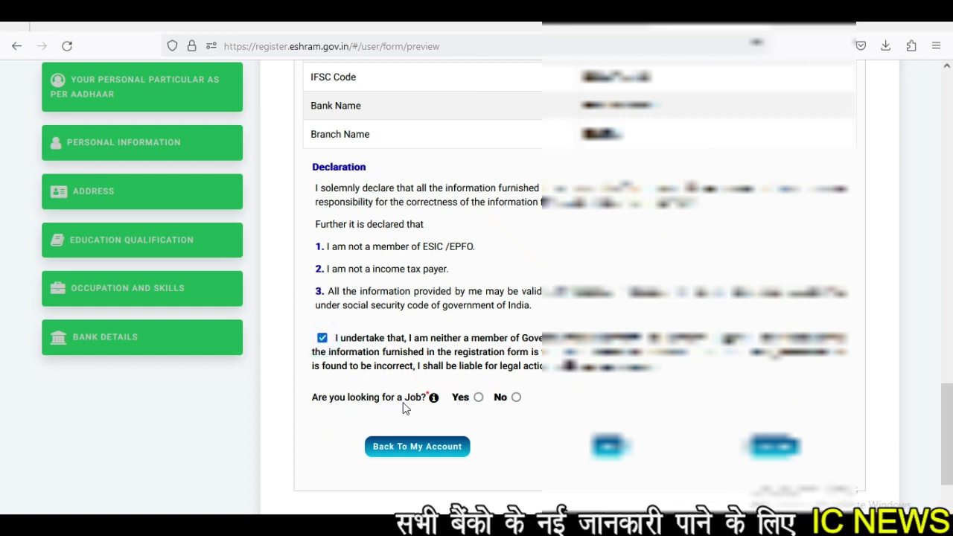
pyautogui.click(480, 399)
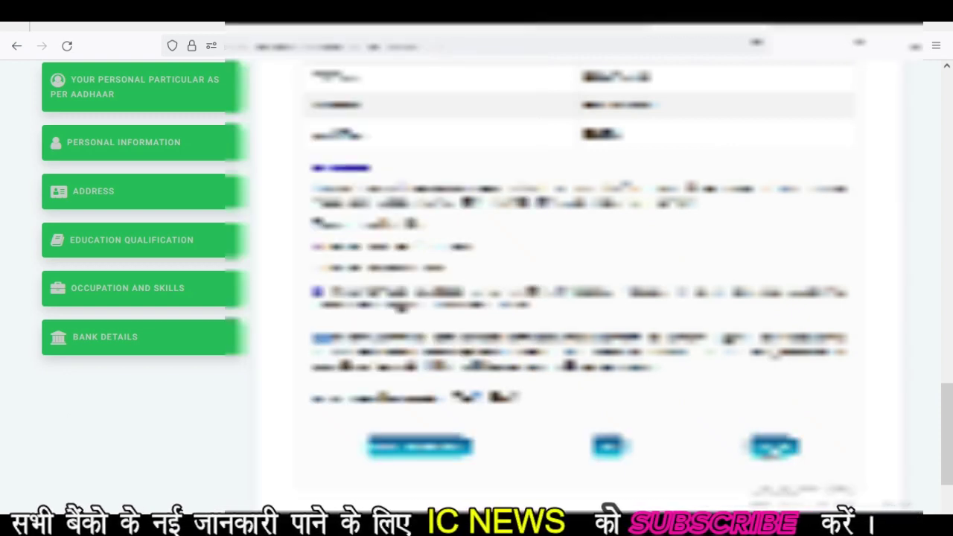
pyautogui.click(774, 446)
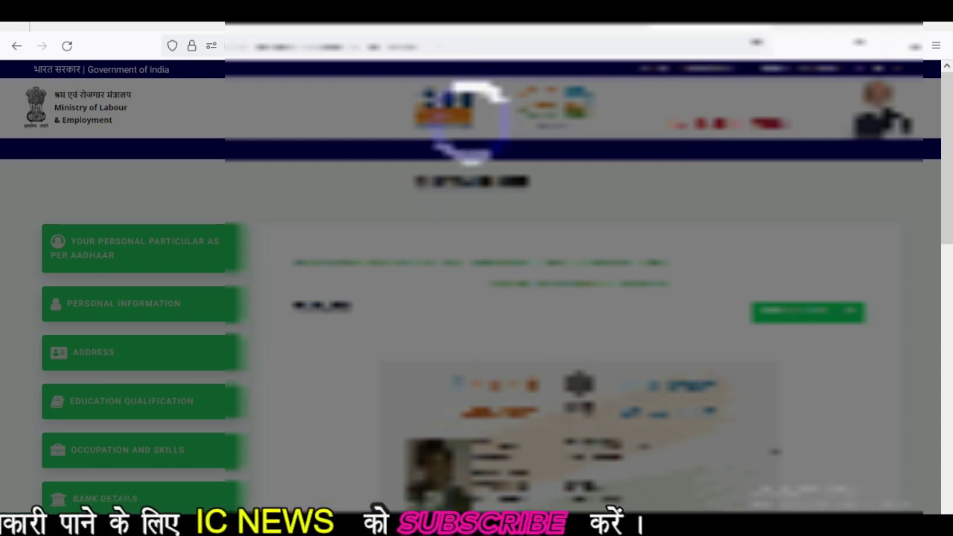
# Scroll through the generated UAN card to view both sides, including the QR code.
pyautogui.scroll(-2, 691, 343)
pyautogui.scroll(-5, 690, 344)
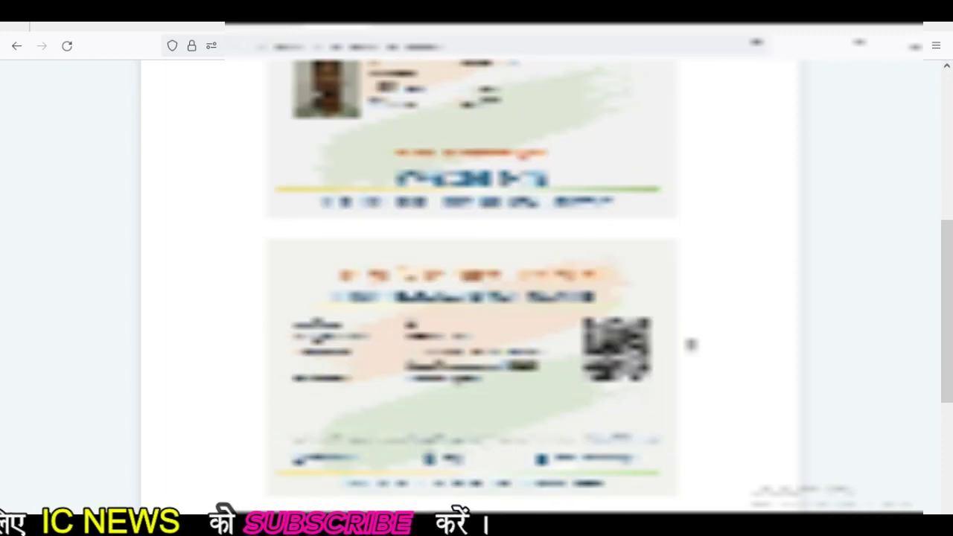
pyautogui.scroll(5, 691, 344)
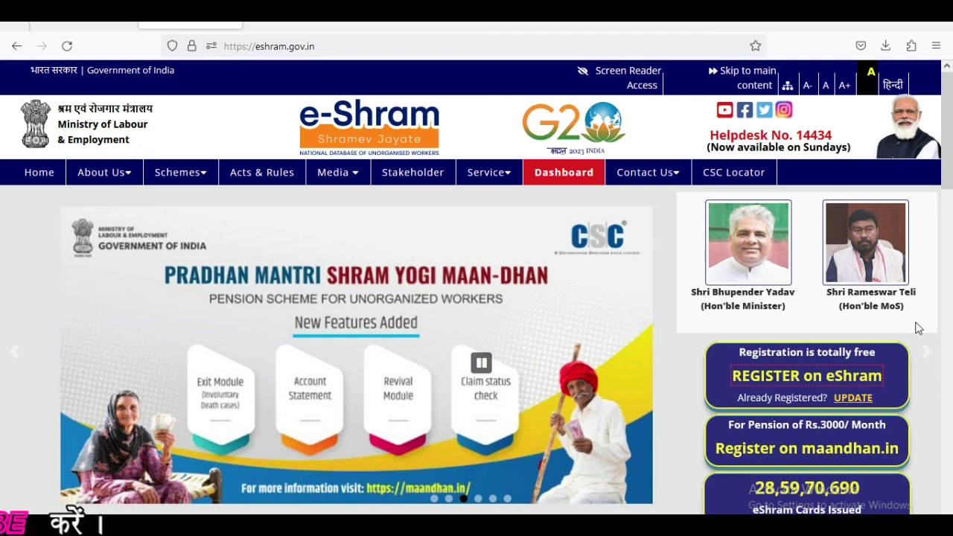
# Cycle through the home page banner slides and look over the job and training section.
pyautogui.scroll(-2, 4, 346)
pyautogui.scroll(2, 4, 347)
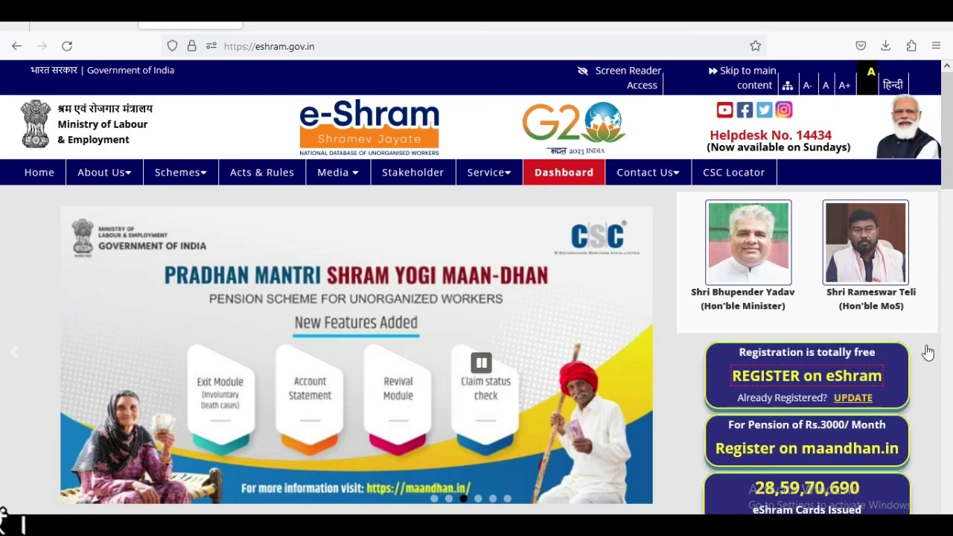
pyautogui.click(927, 351)
pyautogui.click(926, 351)
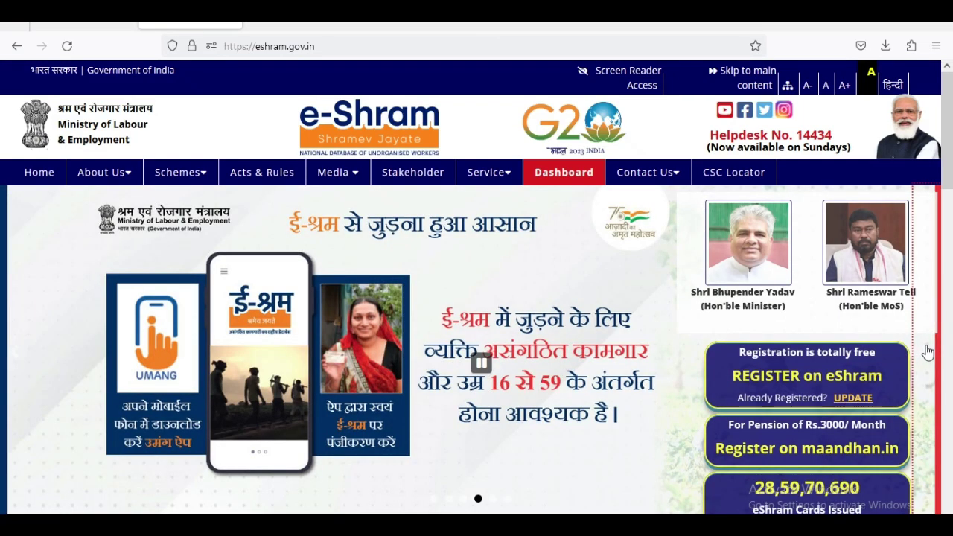
pyautogui.click(927, 351)
pyautogui.click(928, 352)
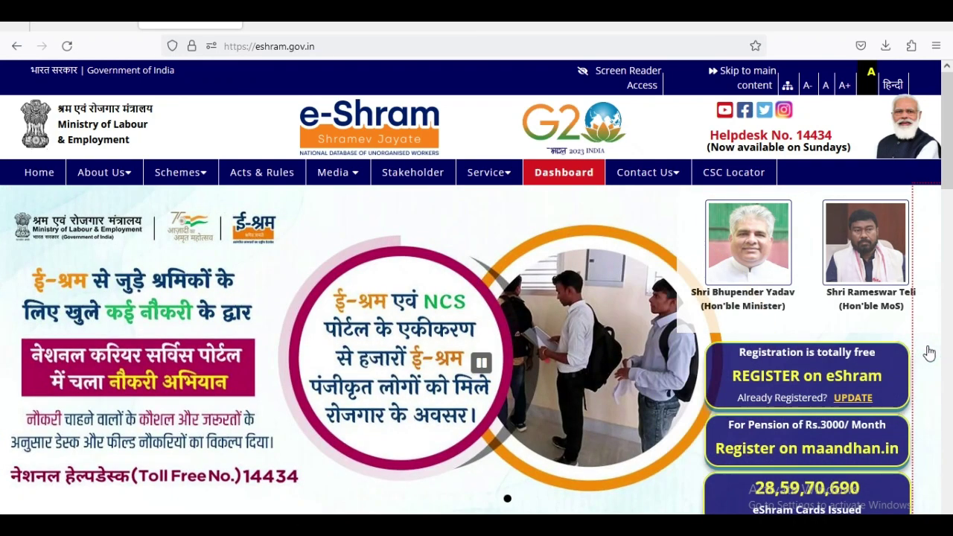
pyautogui.click(927, 351)
pyautogui.click(928, 351)
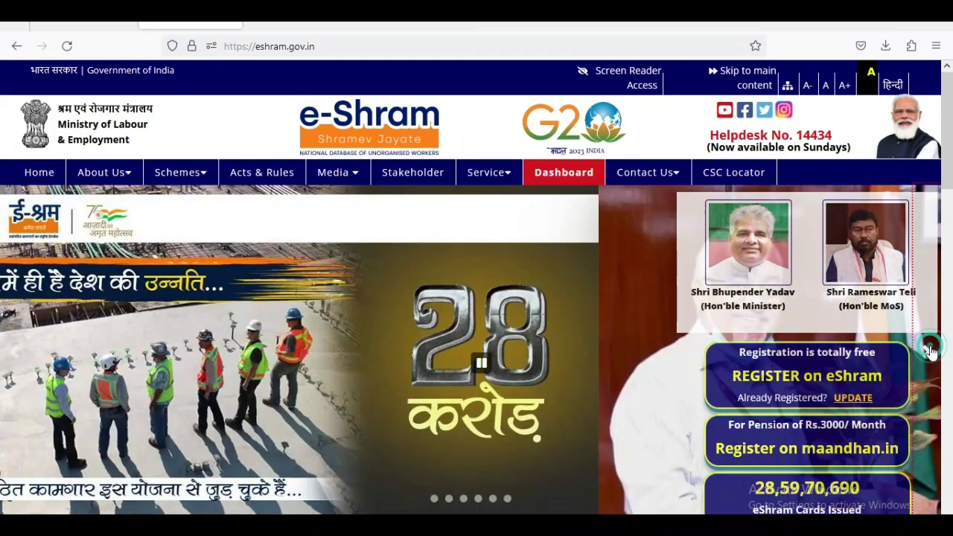
pyautogui.click(927, 352)
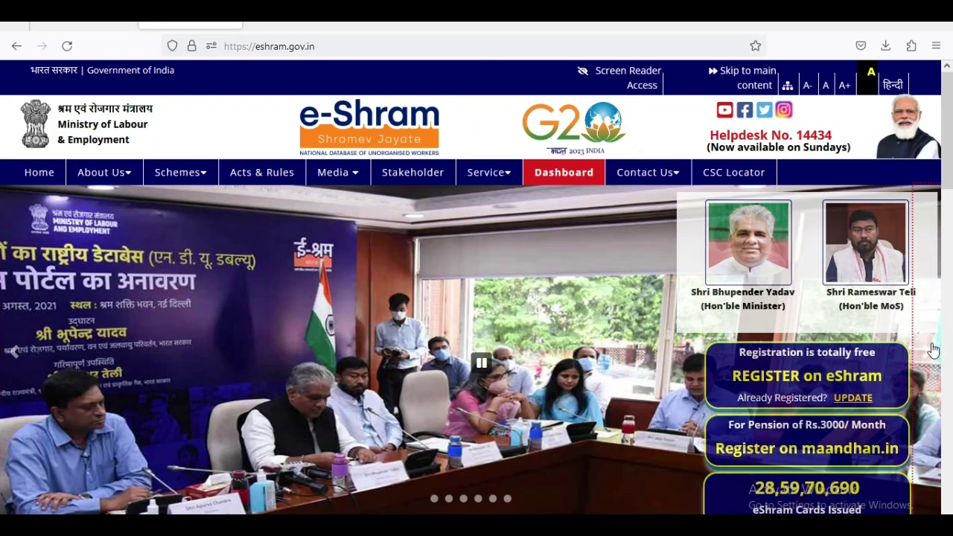
pyautogui.click(927, 351)
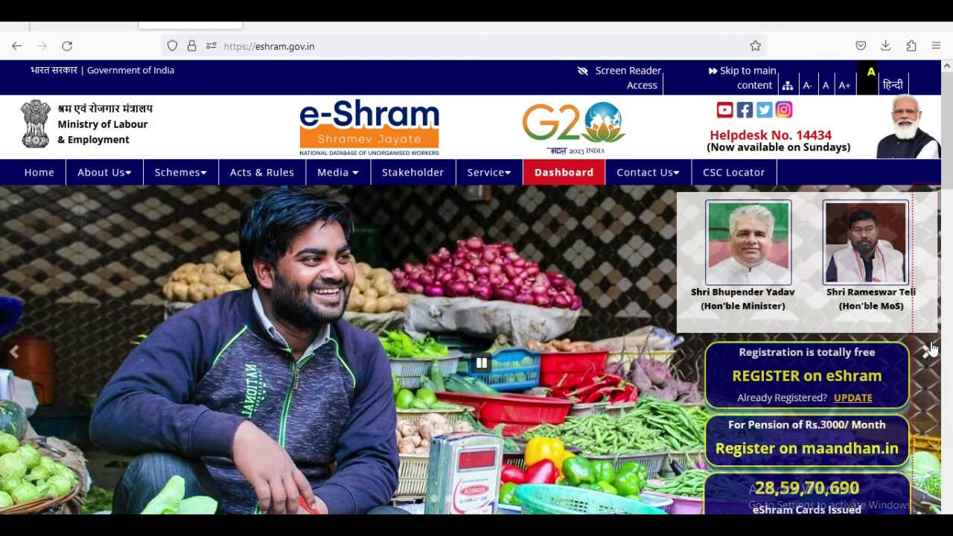
pyautogui.click(928, 350)
pyautogui.click(929, 348)
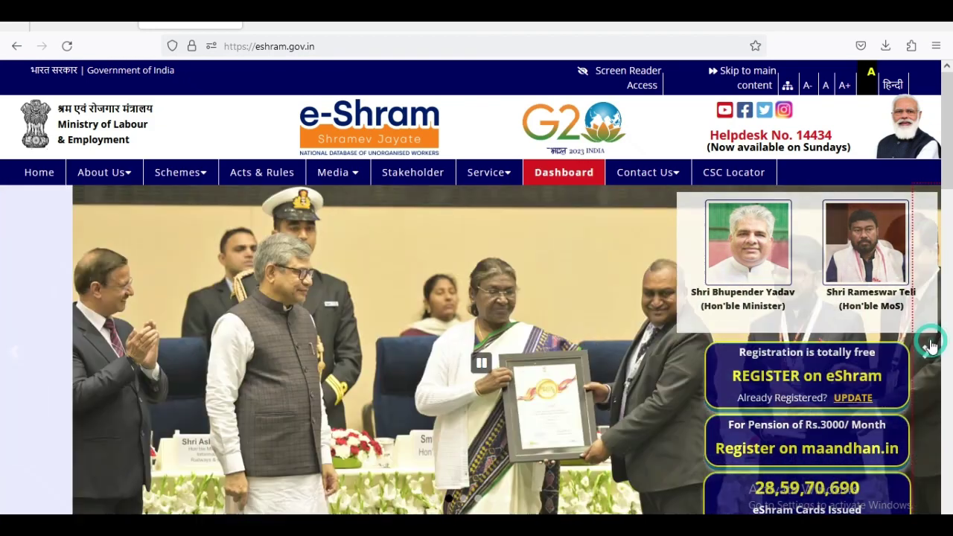
pyautogui.click(930, 344)
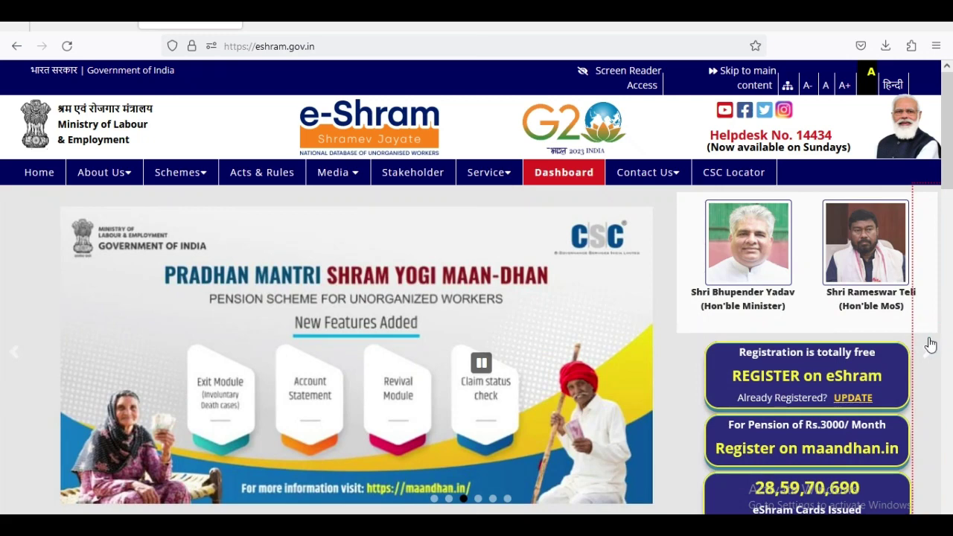
pyautogui.click(929, 345)
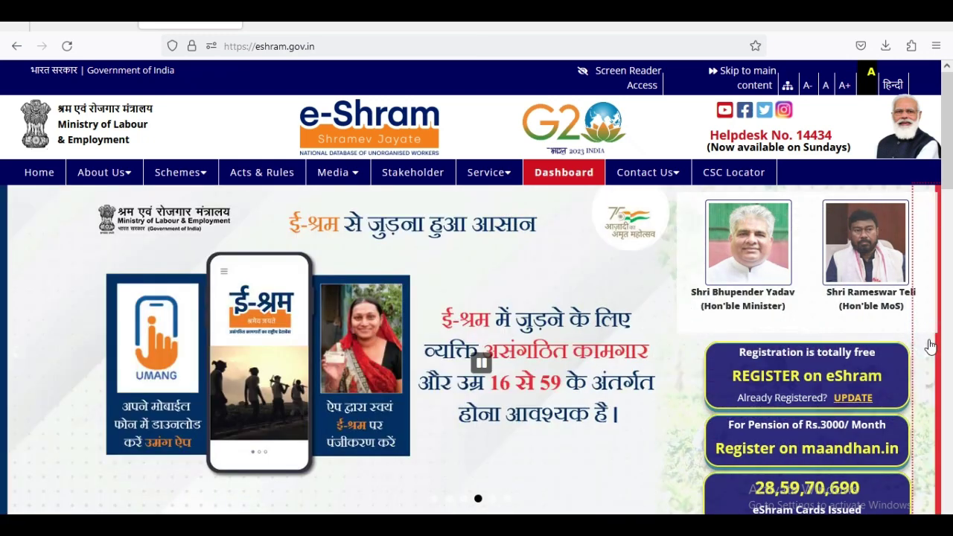
pyautogui.click(929, 345)
pyautogui.click(940, 360)
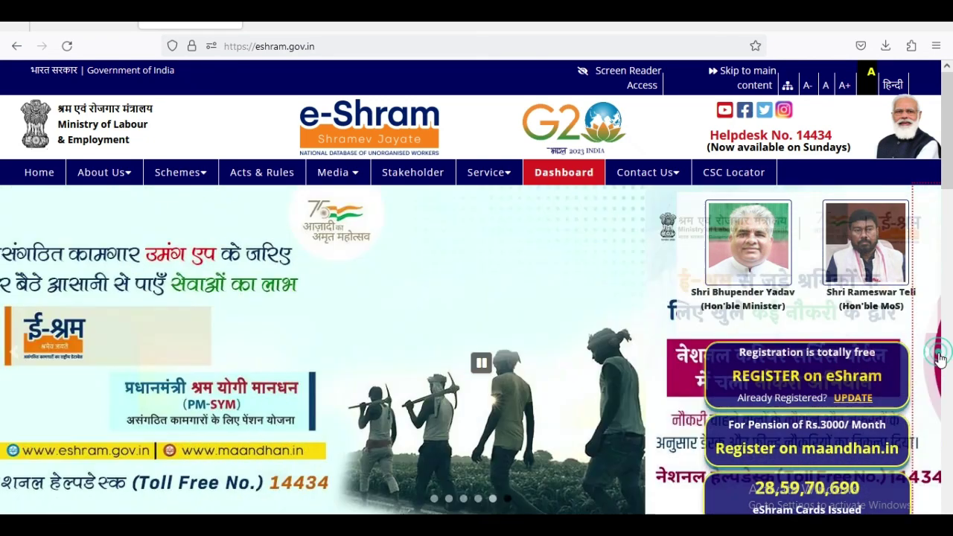
pyautogui.click(940, 365)
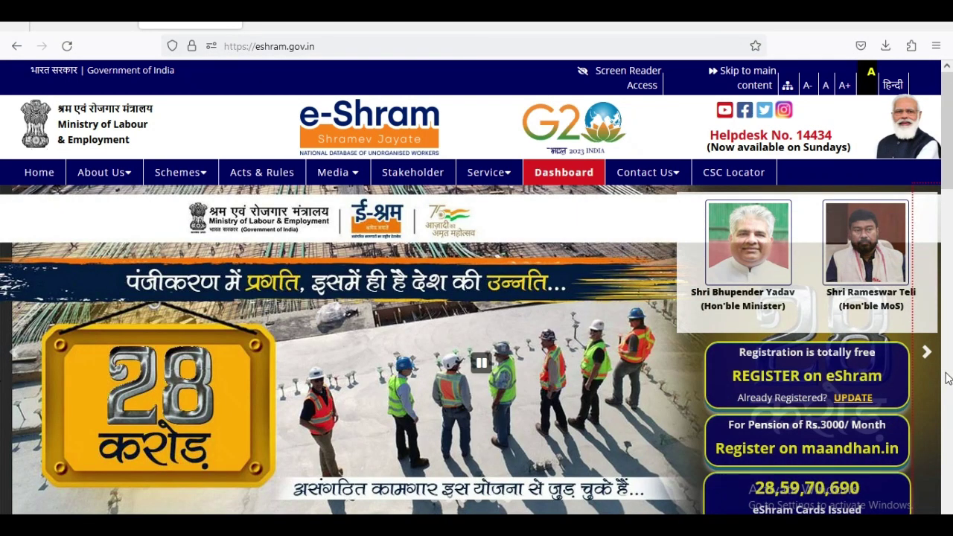
pyautogui.scroll(-6, 946, 381)
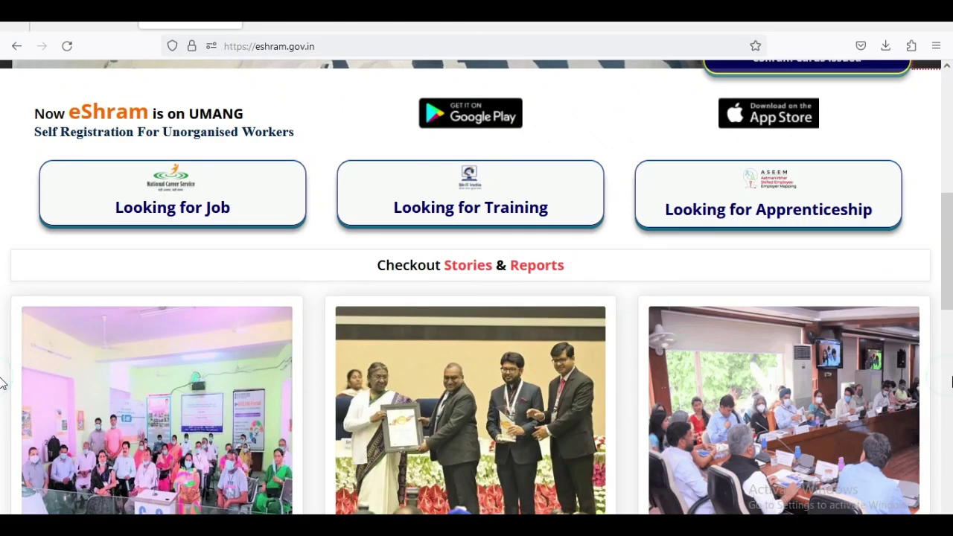
pyautogui.scroll(5, 951, 382)
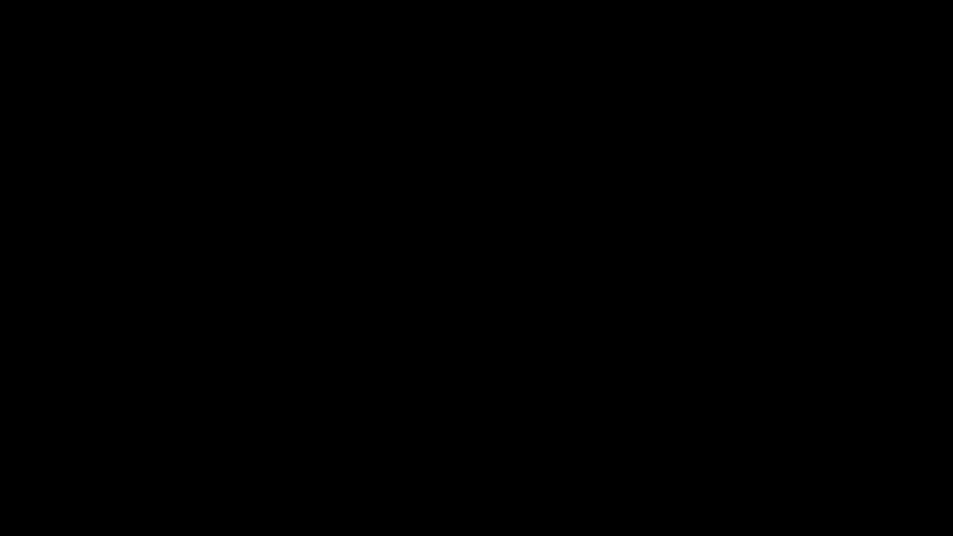